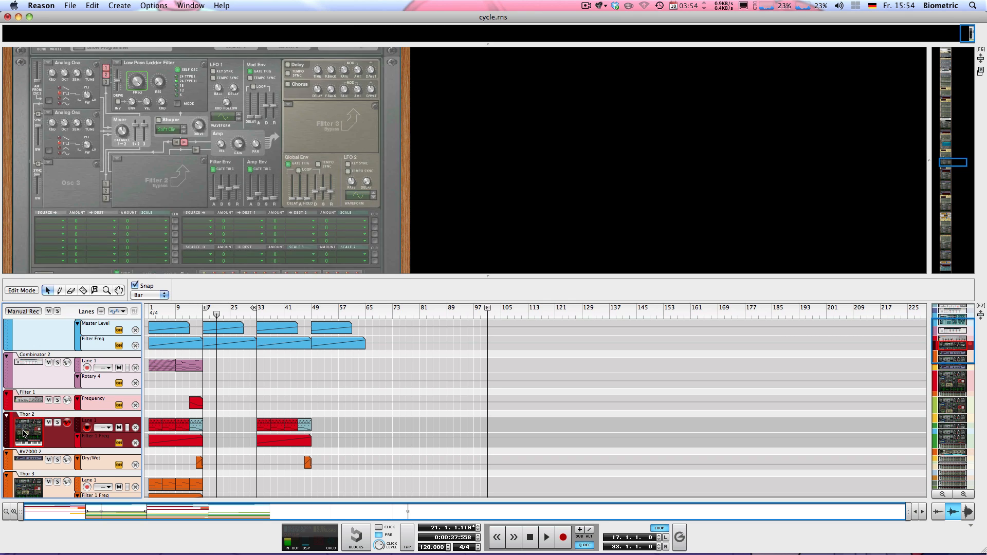
Solo the Thor 2 track and play it from the start of the song.
{"action": "left_click", "coordinate": [57, 423]}
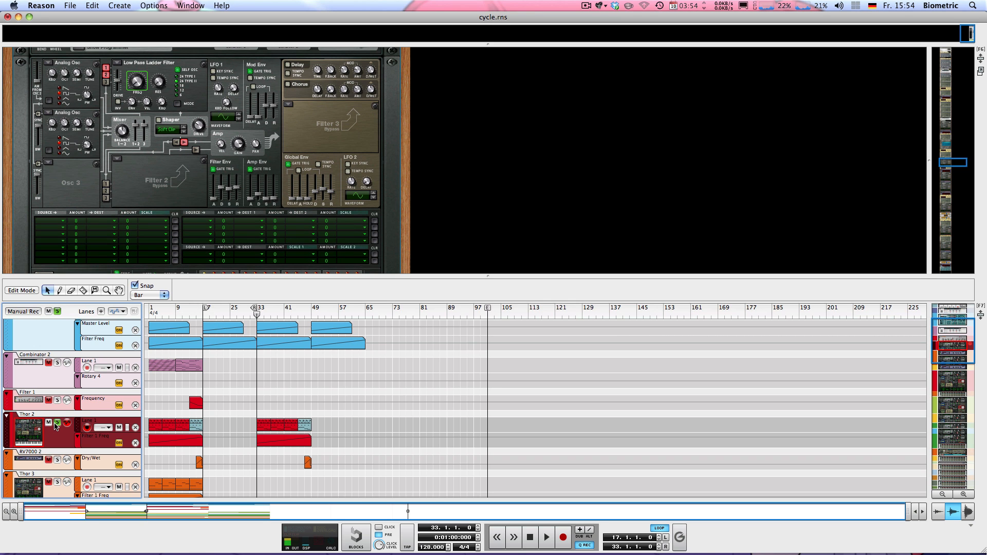
{"action": "left_click", "coordinate": [57, 423]}
{"action": "key", "text": "space"}
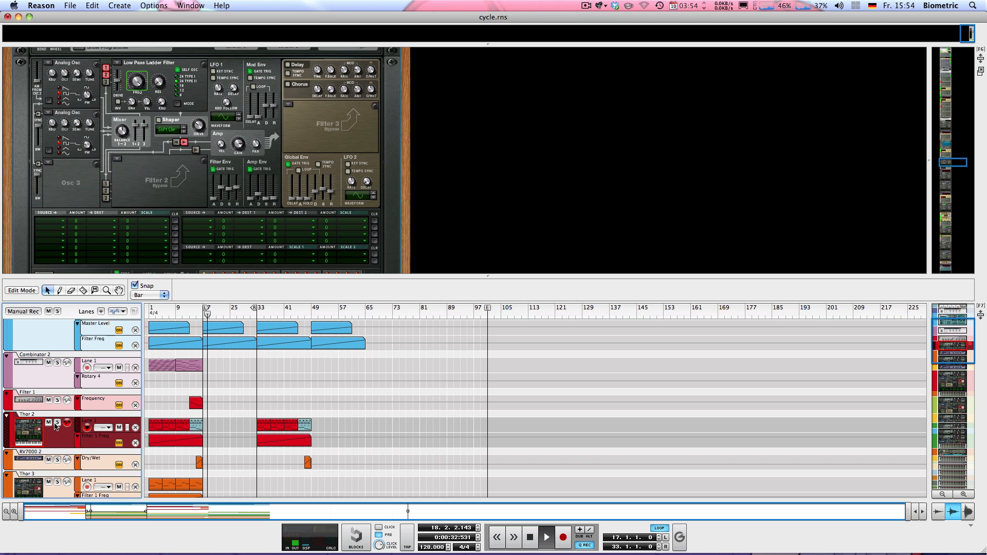
{"action": "key", "text": "space"}
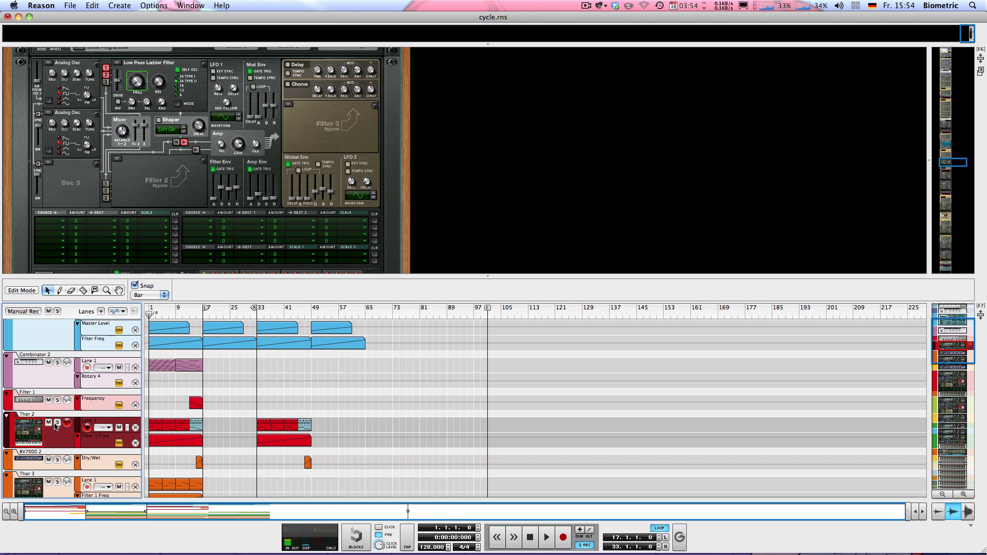
{"action": "left_click", "coordinate": [57, 422]}
{"action": "key", "text": "space"}
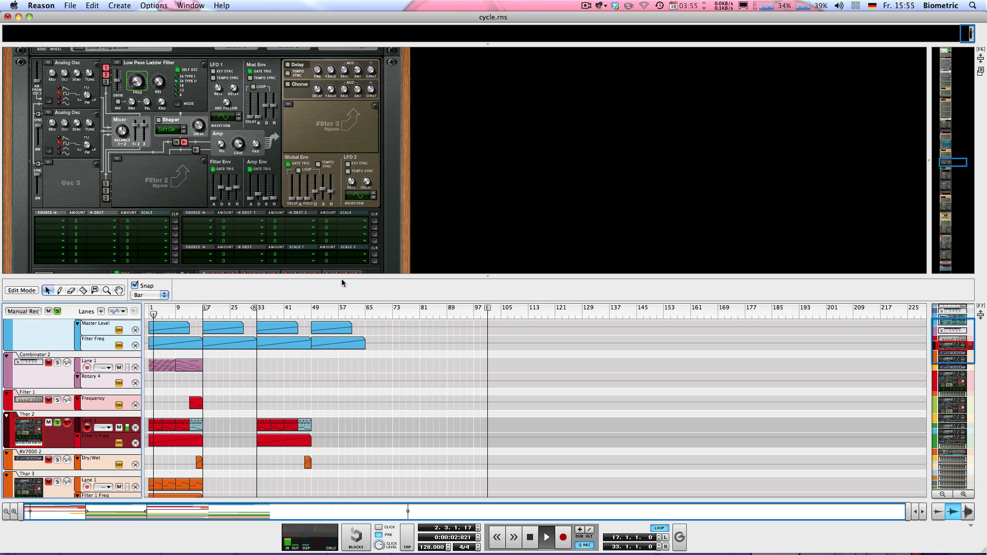
Examine the notes of the Thor 2 clip at bars 5 to 9 in an enlarged sequencer, and return to the arrangement.
{"action": "double_click", "coordinate": [173, 425]}
{"action": "left_click_drag", "start_coordinate": [404, 281], "coordinate": [369, 128]}
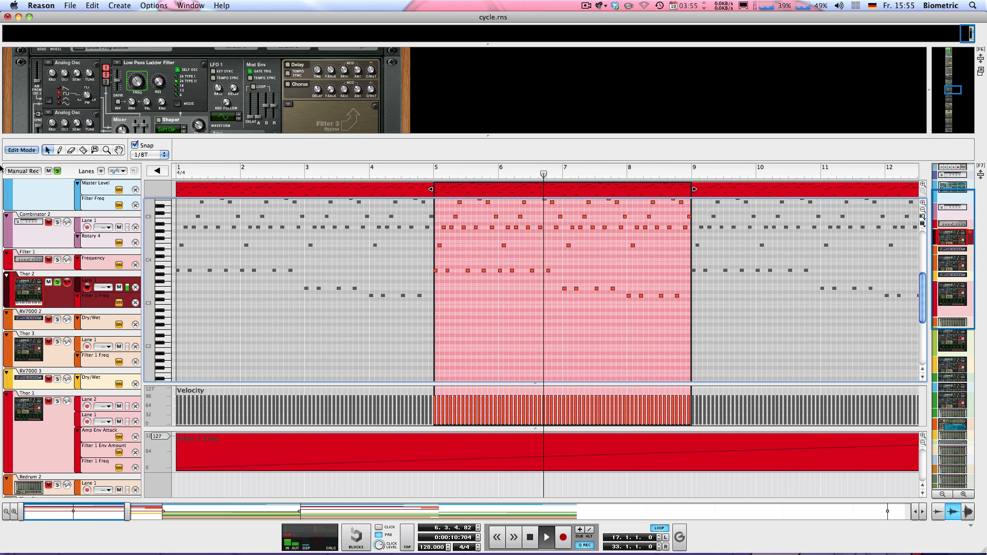
{"action": "left_click", "coordinate": [23, 151]}
{"action": "left_click", "coordinate": [174, 251]}
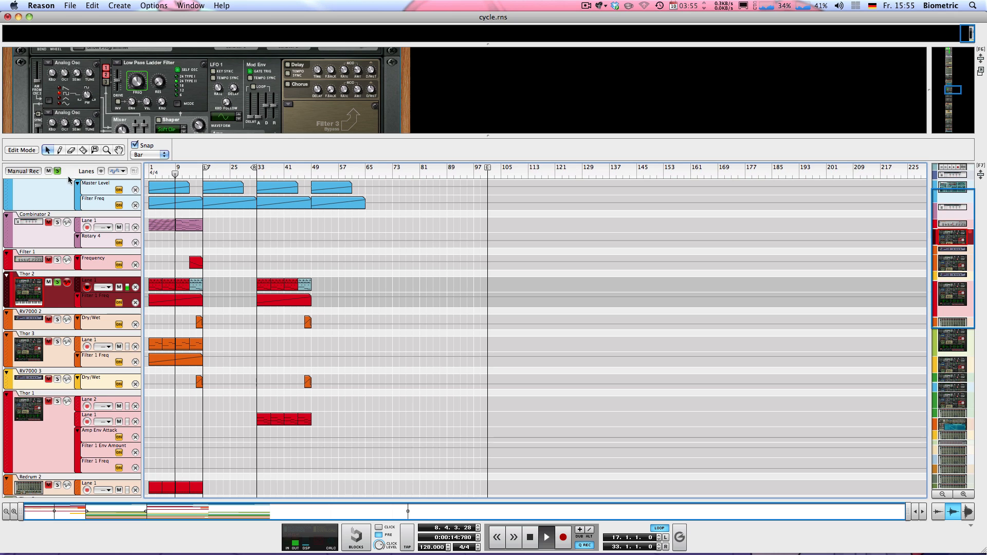
Audition RV7000 2, Thor 3 and RV7000 3 soloed alongside Thor 2, clear all solos and return playback to bar 1.
{"action": "left_click", "coordinate": [57, 320]}
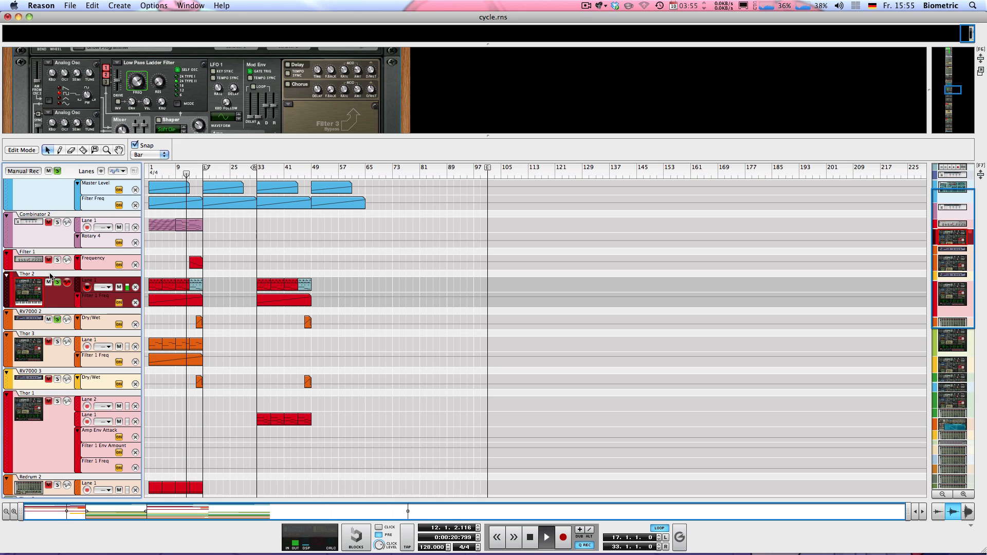
{"action": "left_click", "coordinate": [57, 380]}
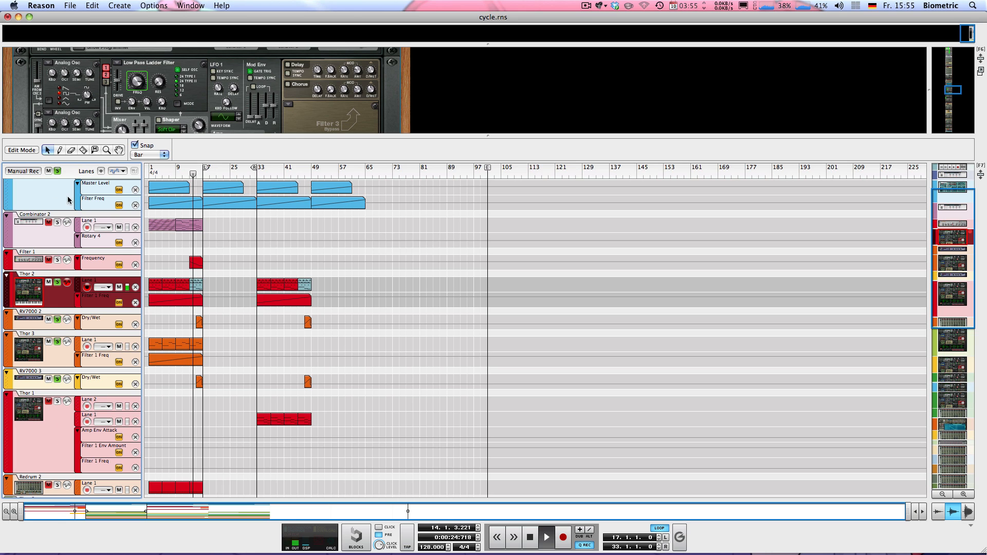
{"action": "left_click", "coordinate": [58, 171]}
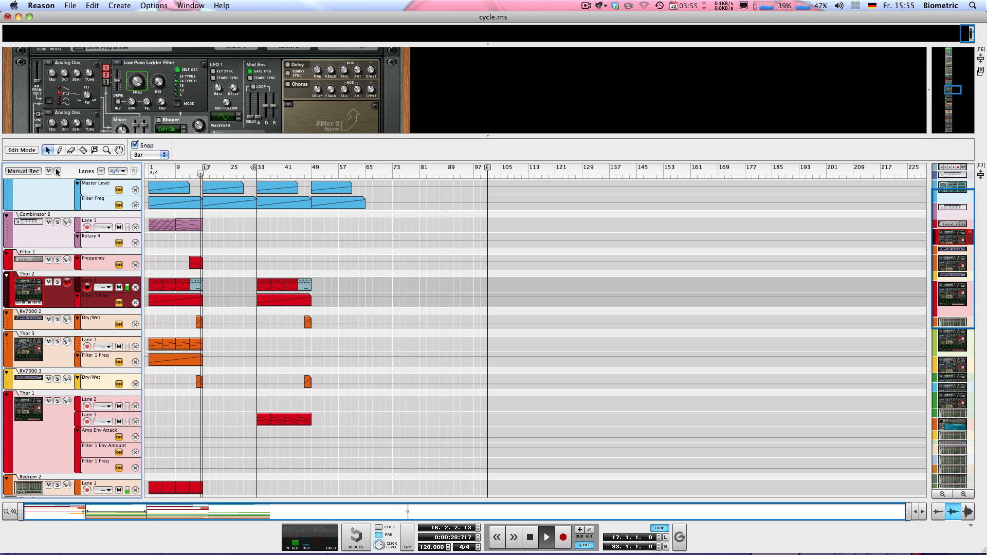
{"action": "key", "text": "space"}
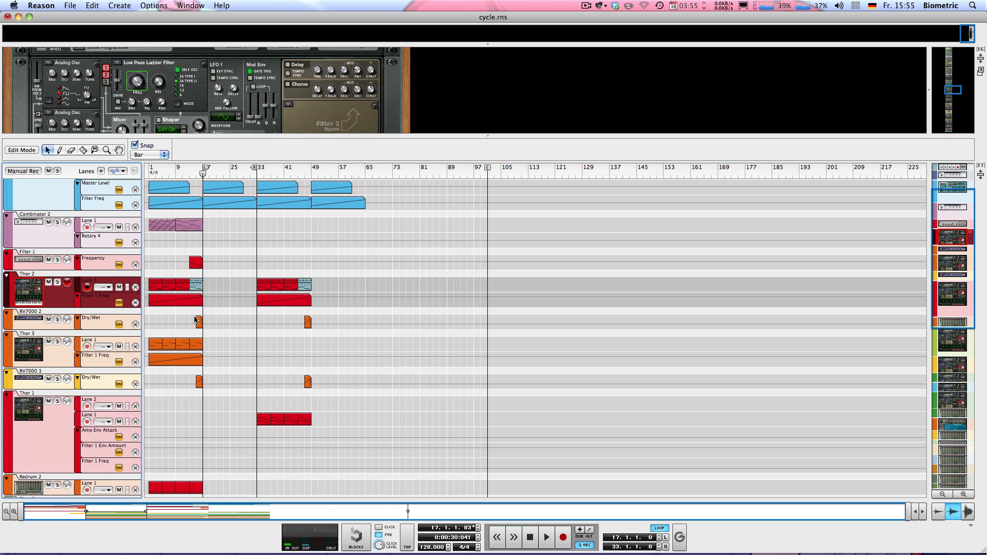
{"action": "key", "text": "Return"}
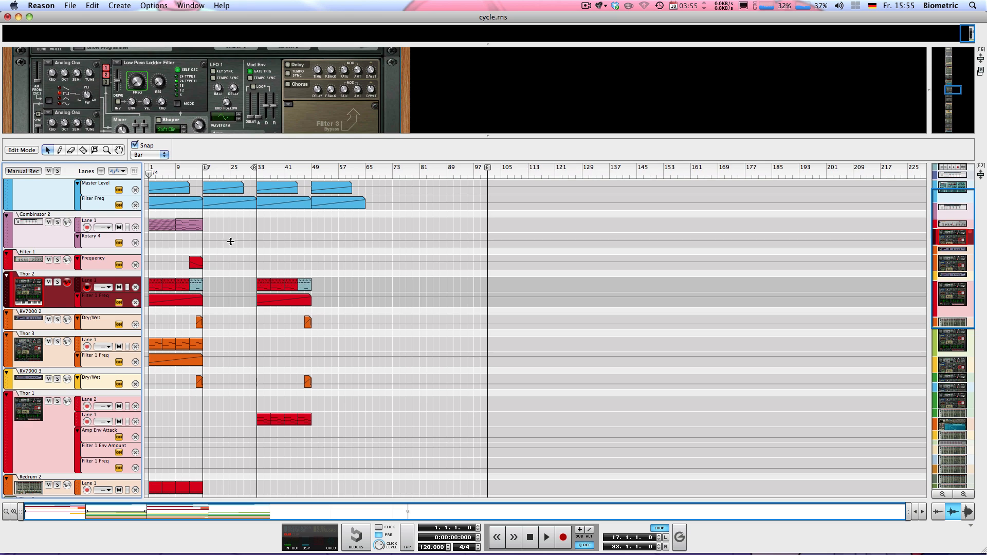
Enlarge the rack and examine the oscillator section of the Thor 2 synthesizer.
{"action": "key", "text": "F6"}
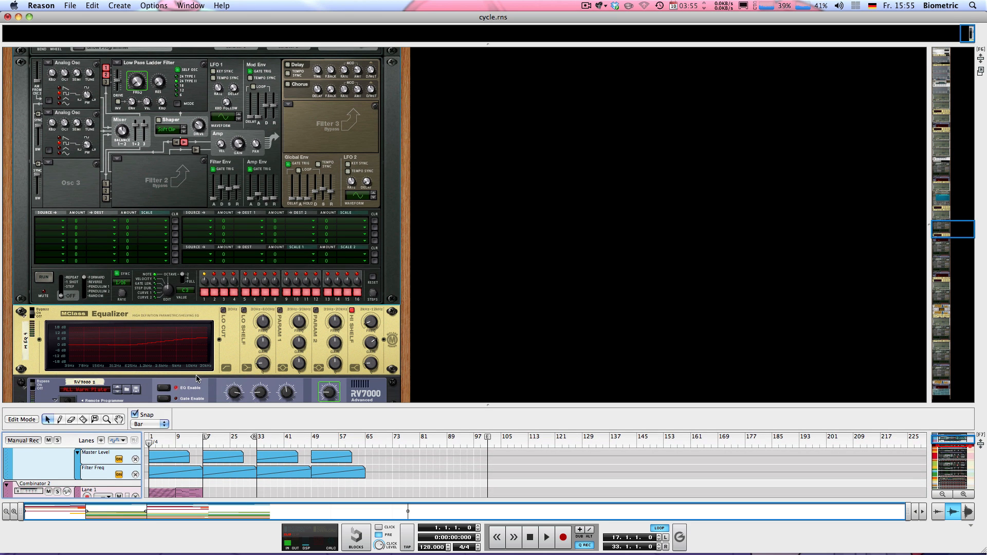
{"action": "scroll", "coordinate": [153, 188], "scroll_direction": "up", "scroll_amount": 3}
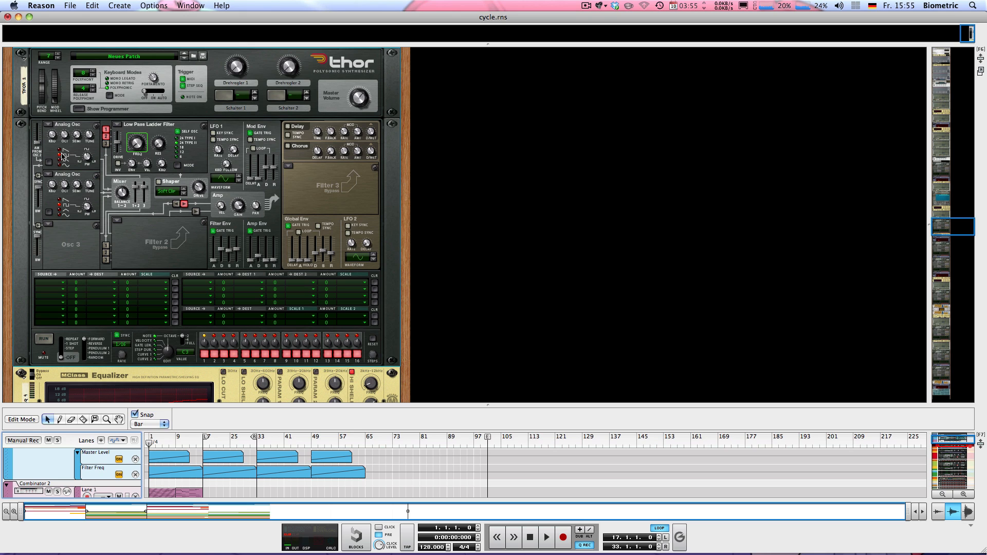
{"action": "left_click", "coordinate": [88, 158]}
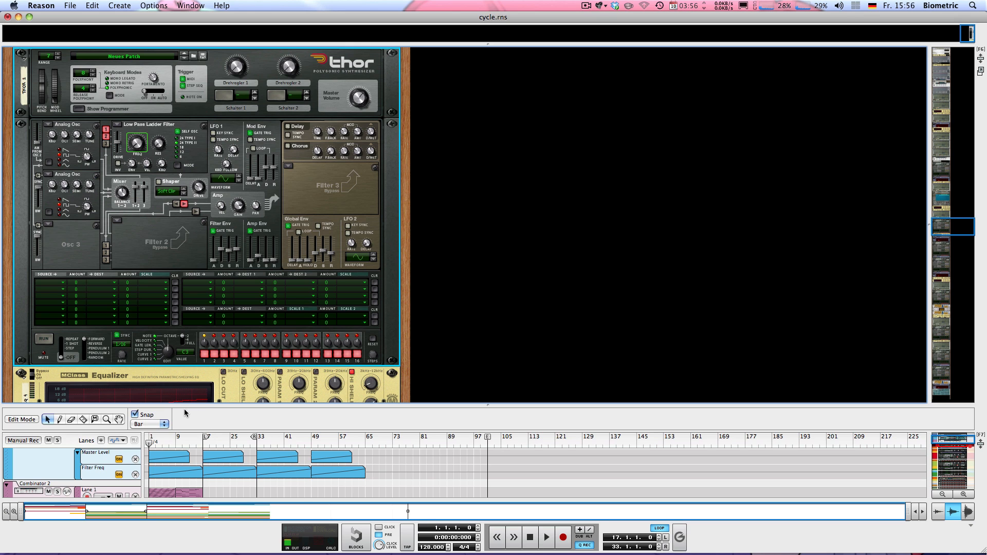
Solo Thor 2 in an enlarged sequencer, set the loop from bar 1 to bar 9, and audition it from bar 1.
{"action": "left_click_drag", "start_coordinate": [177, 405], "coordinate": [177, 280]}
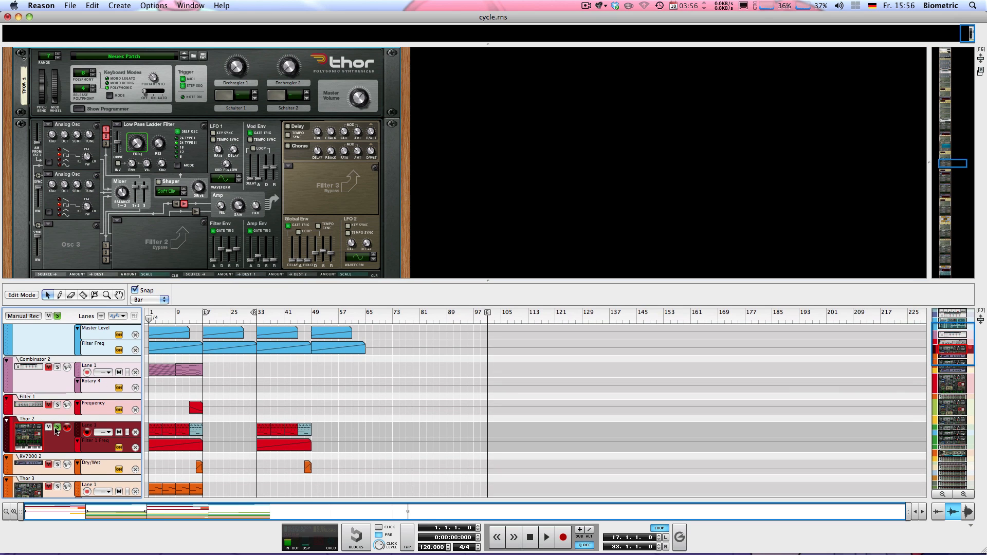
{"action": "key", "text": "KP_1"}
{"action": "left_click", "coordinate": [154, 316], "text": "alt"}
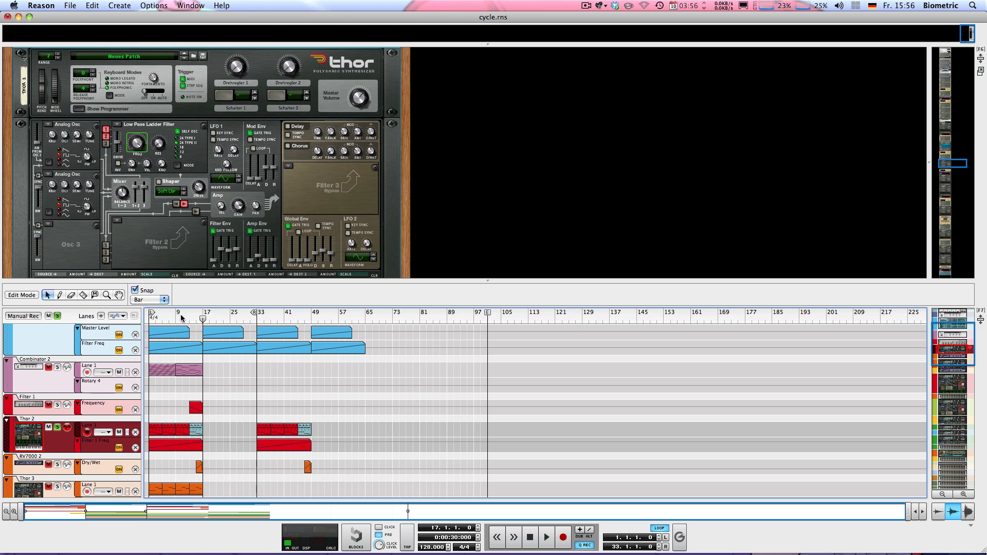
{"action": "left_click", "coordinate": [176, 316], "text": "super"}
{"action": "key", "text": "KP_1"}
{"action": "key", "text": "space"}
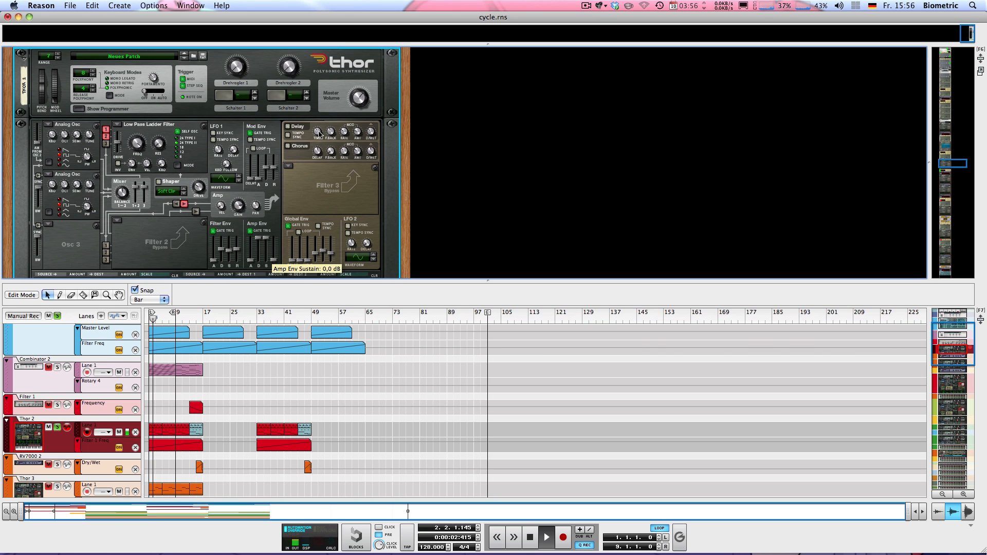
{"action": "mouse_move", "coordinate": [363, 97]}
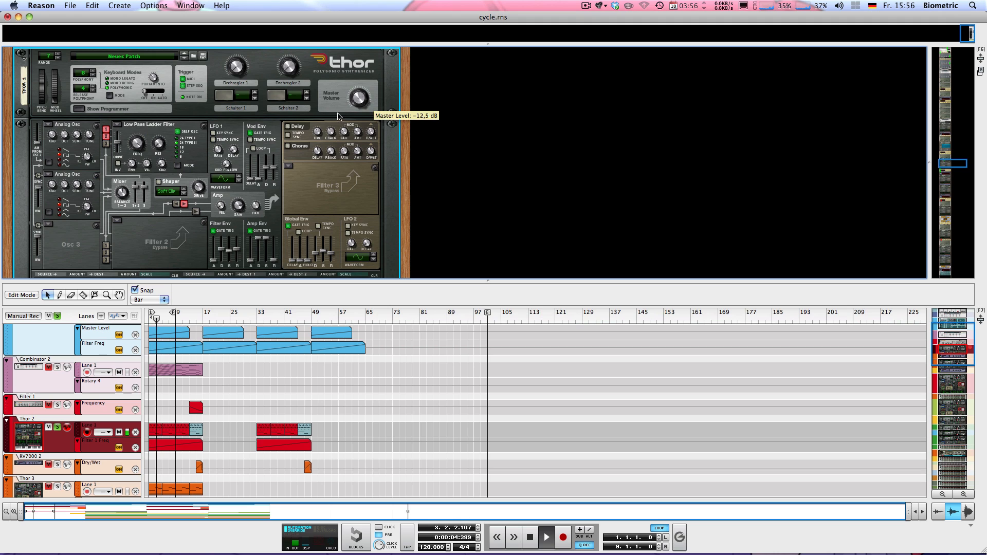
{"action": "key", "text": "KP_0"}
{"action": "key", "text": "KP_0"}
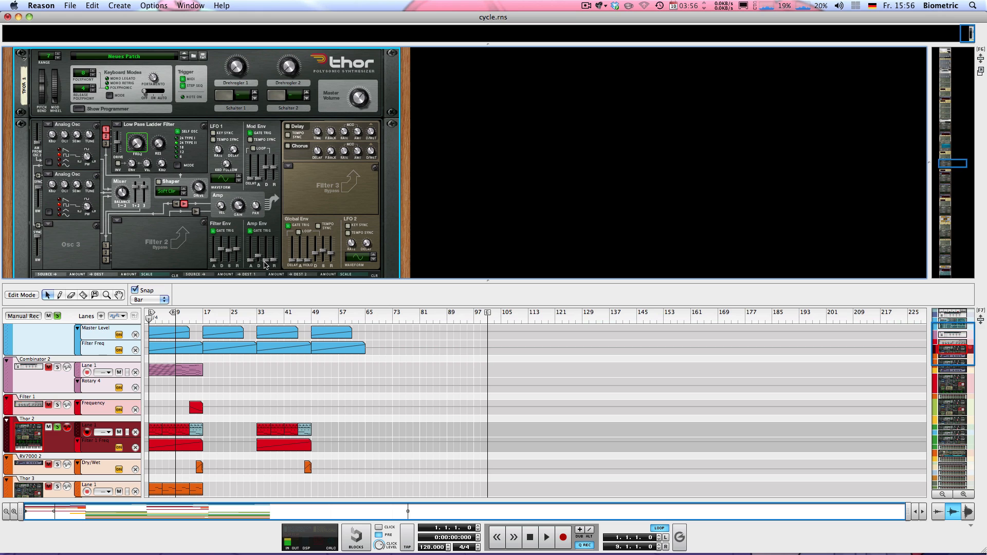
Try a higher Filter 1 frequency on Thor 2 while playing from bar 1, and return to the song start.
{"action": "mouse_move", "coordinate": [266, 265]}
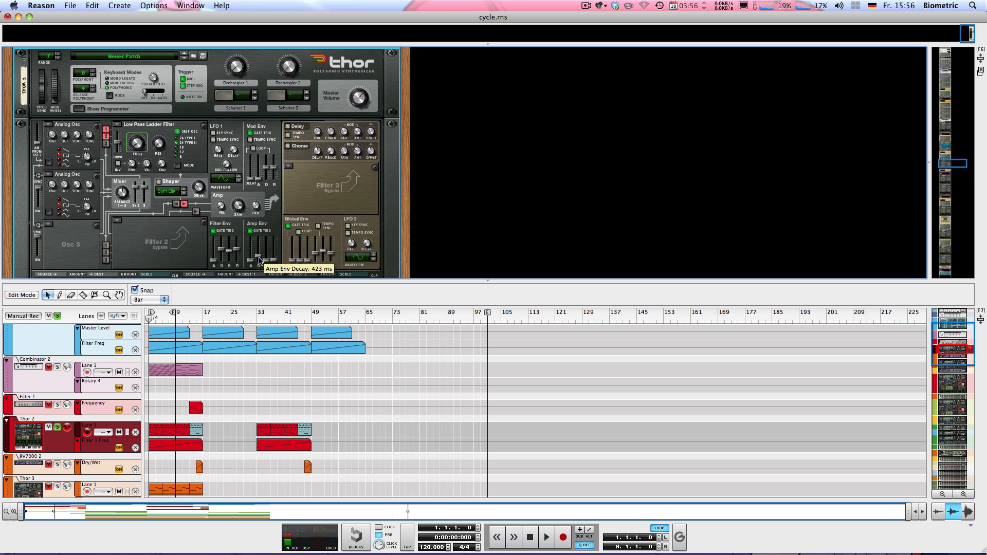
{"action": "key", "text": "space"}
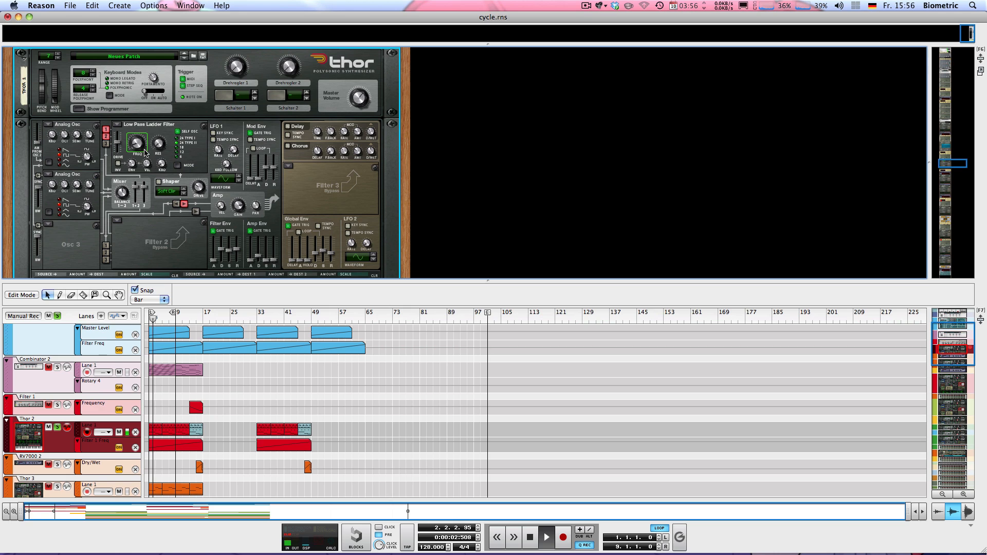
{"action": "left_click_drag", "start_coordinate": [138, 147], "coordinate": [109, 49]}
{"action": "key", "text": "space"}
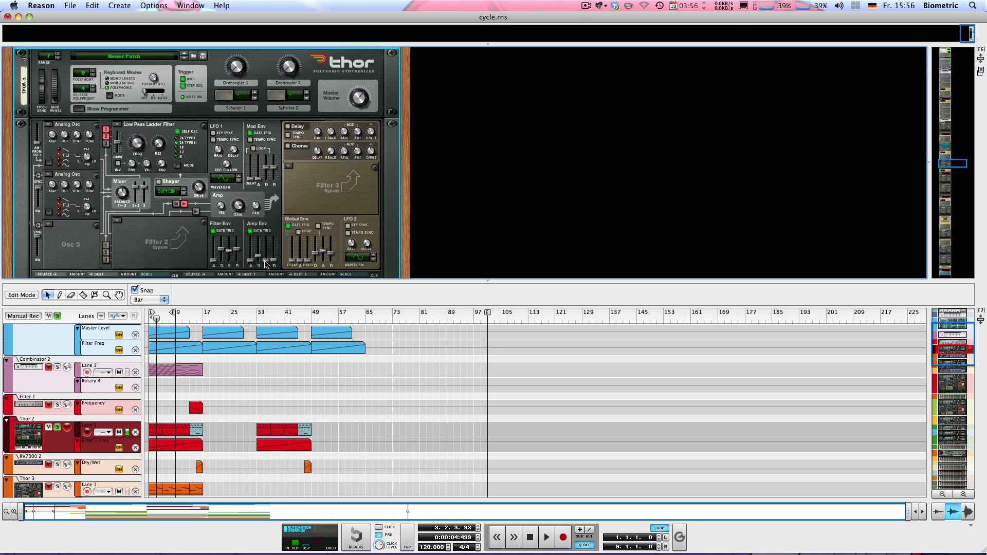
{"action": "key", "text": "KP_0"}
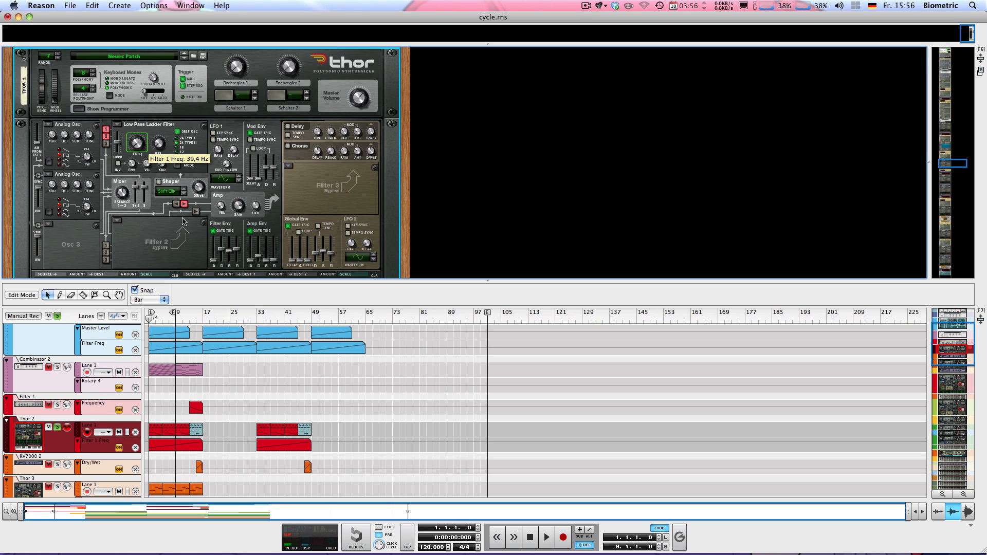
Try Thor 2's amp envelope decay at 29.6 s while playing from bar 9, and set it back to 423 ms.
{"action": "key", "text": "KP_2"}
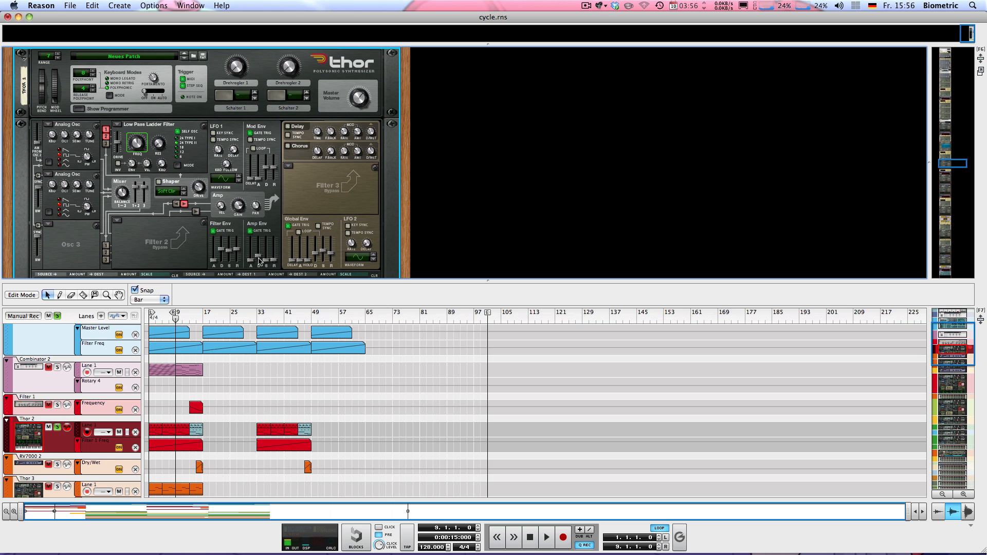
{"action": "mouse_move", "coordinate": [258, 261]}
{"action": "left_mouse_down"}
{"action": "mouse_move", "coordinate": [258, 164]}
{"action": "mouse_move", "coordinate": [259, 243]}
{"action": "left_mouse_up"}
{"action": "key", "text": "space"}
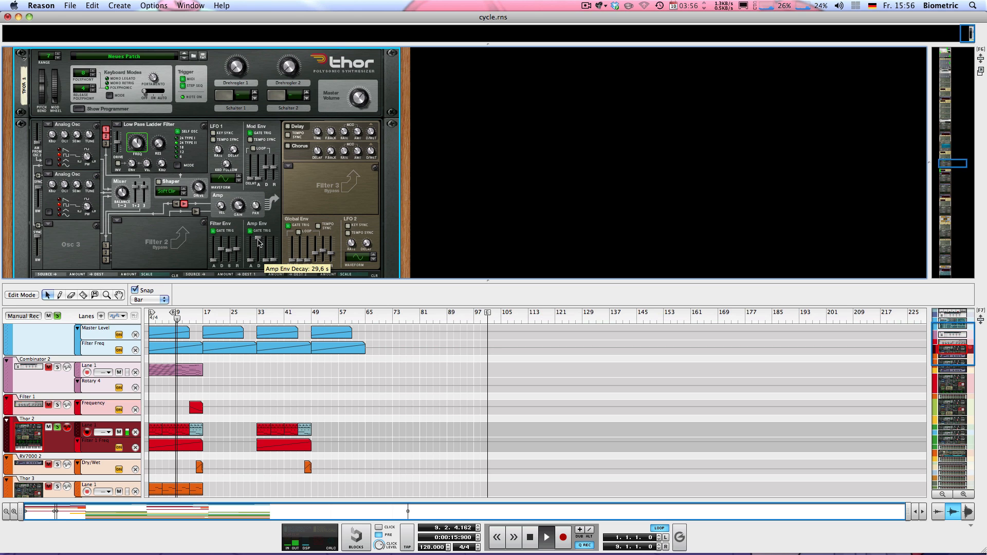
{"action": "key", "text": "space"}
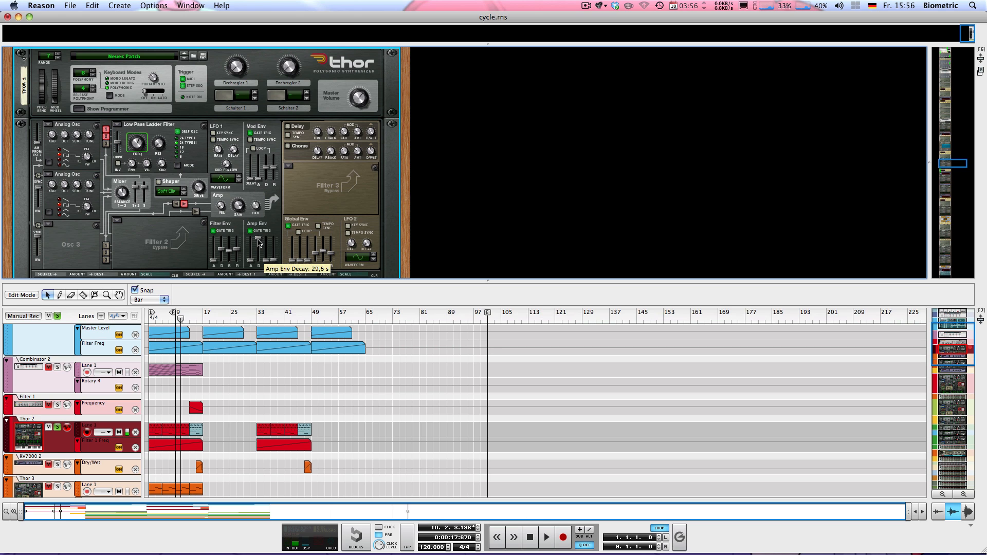
{"action": "key", "text": "KP_0"}
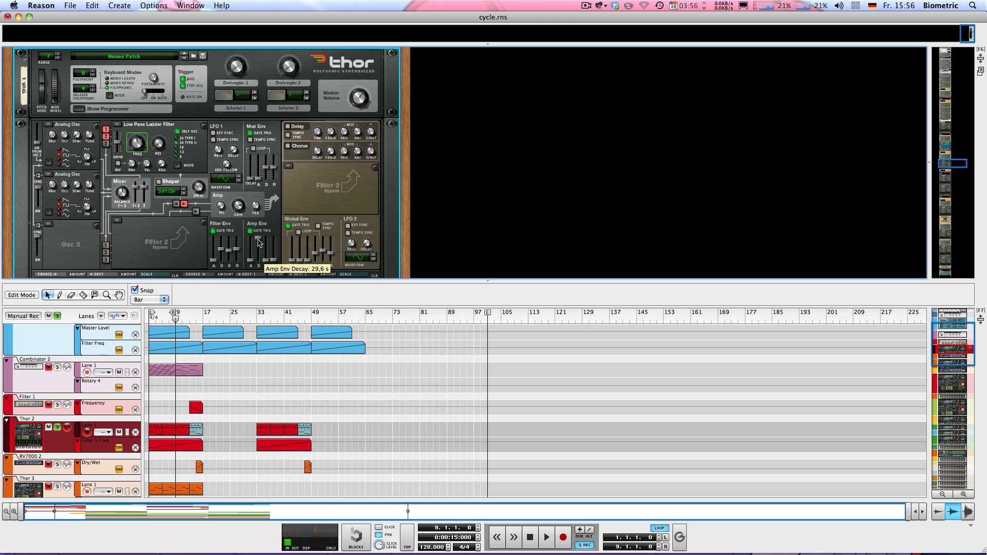
{"action": "left_click_drag", "start_coordinate": [259, 243], "coordinate": [259, 259]}
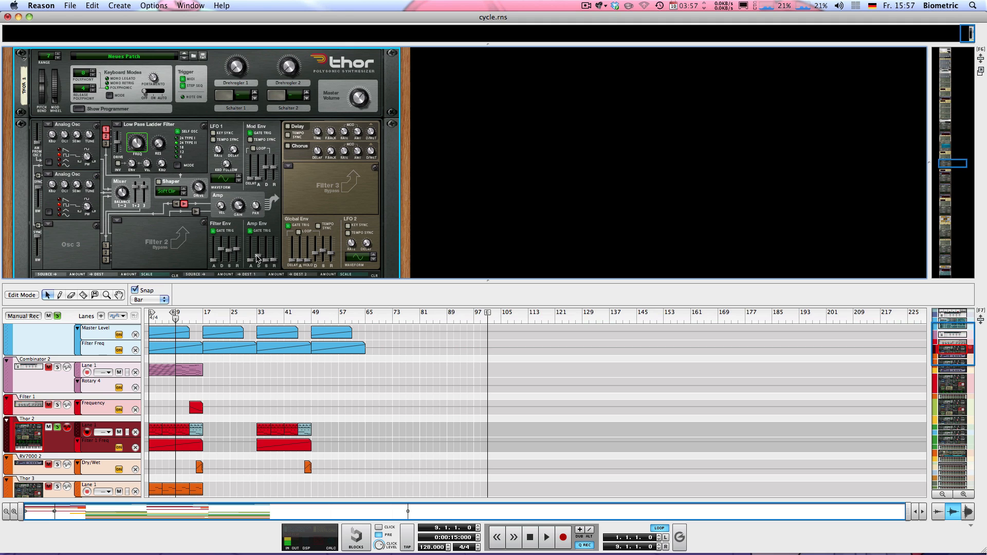
{"action": "mouse_move", "coordinate": [258, 258]}
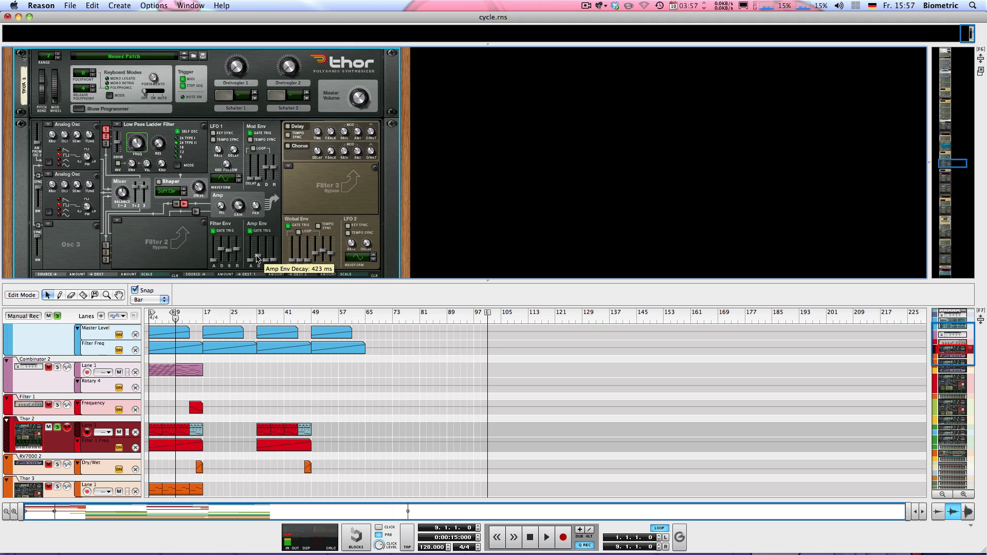
Play the soloed Thor 2 part from bar 9 twice, and bring the MClass Equalizer below the synth into view.
{"action": "key", "text": "space"}
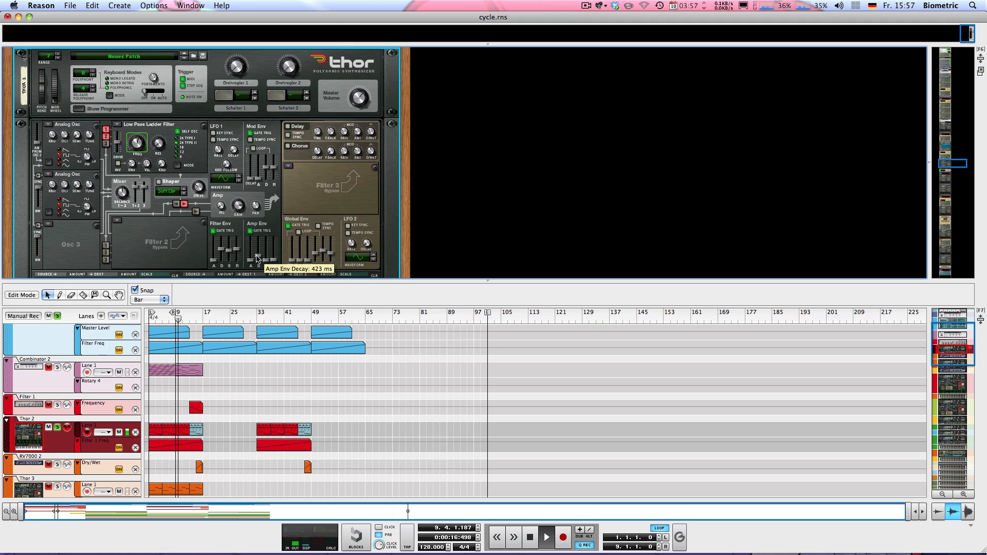
{"action": "key", "text": "space"}
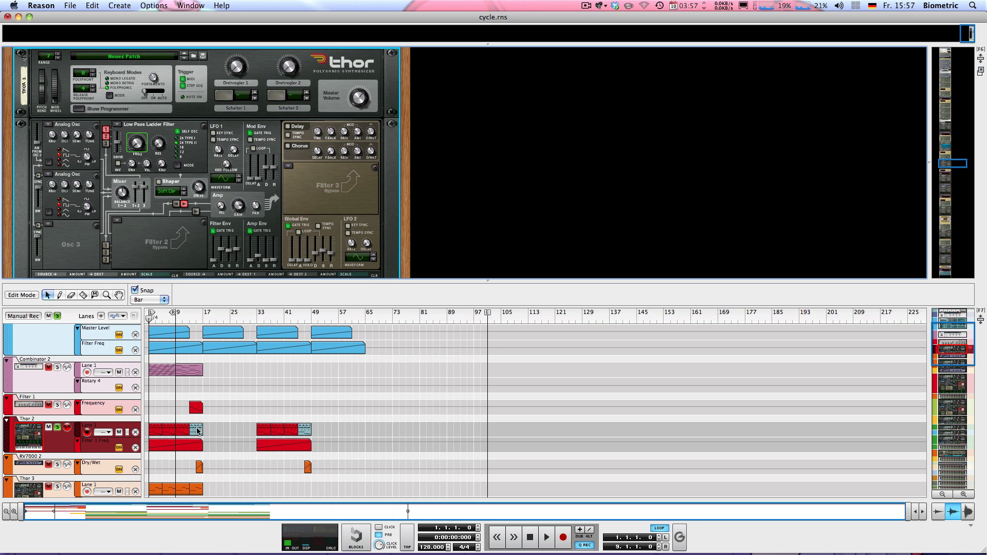
{"action": "left_click", "coordinate": [176, 319]}
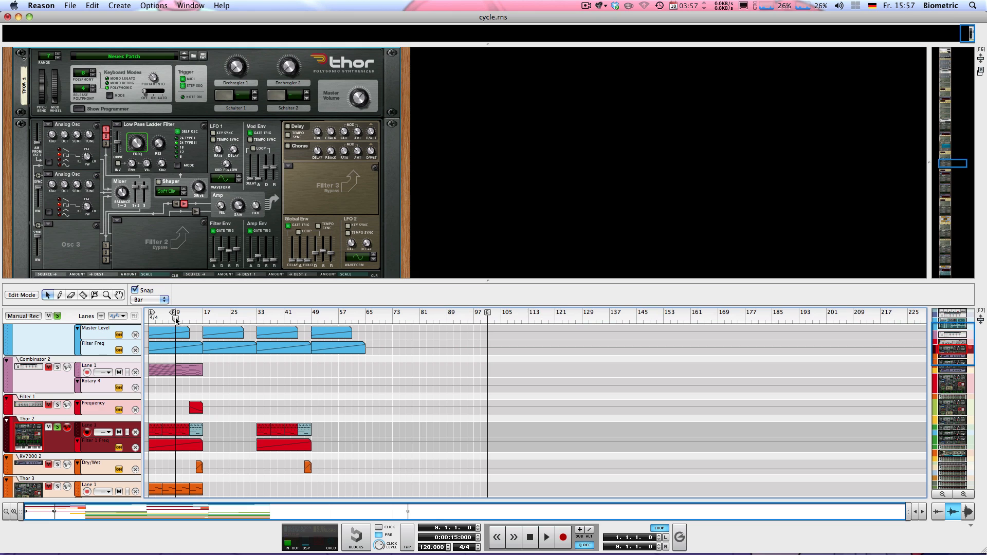
{"action": "key", "text": "space"}
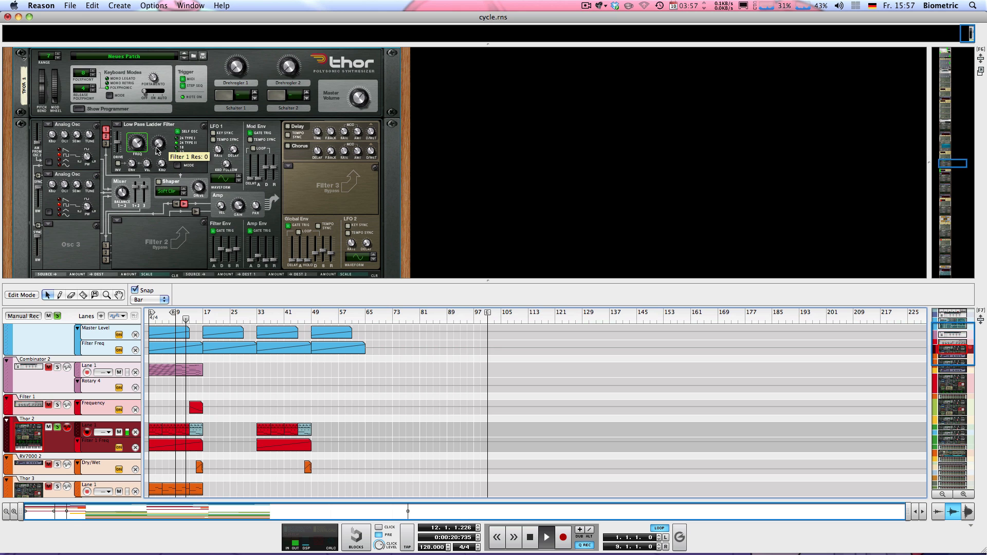
{"action": "key", "text": "space"}
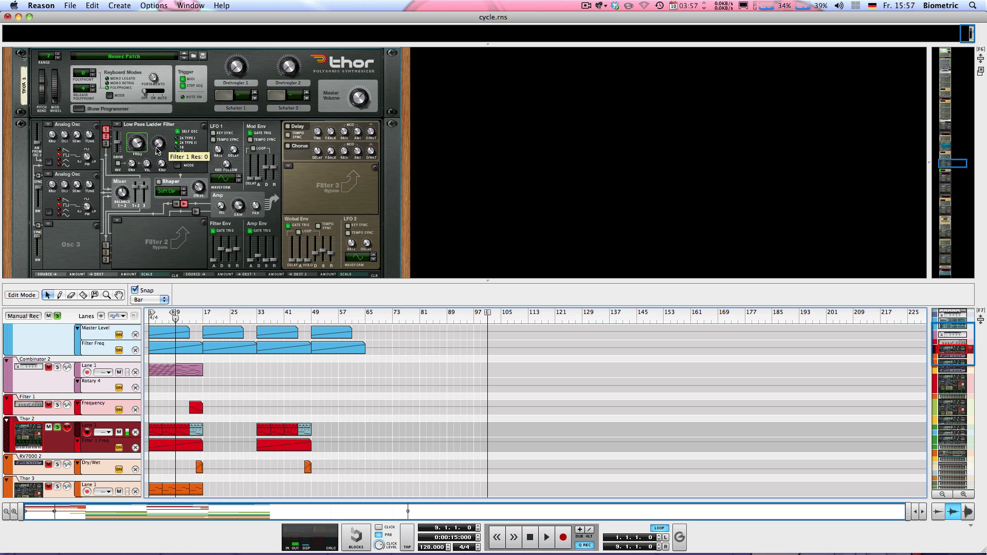
{"action": "scroll", "coordinate": [158, 150], "scroll_direction": "down", "scroll_amount": 3}
{"action": "scroll", "coordinate": [170, 175], "scroll_direction": "down", "scroll_amount": 9}
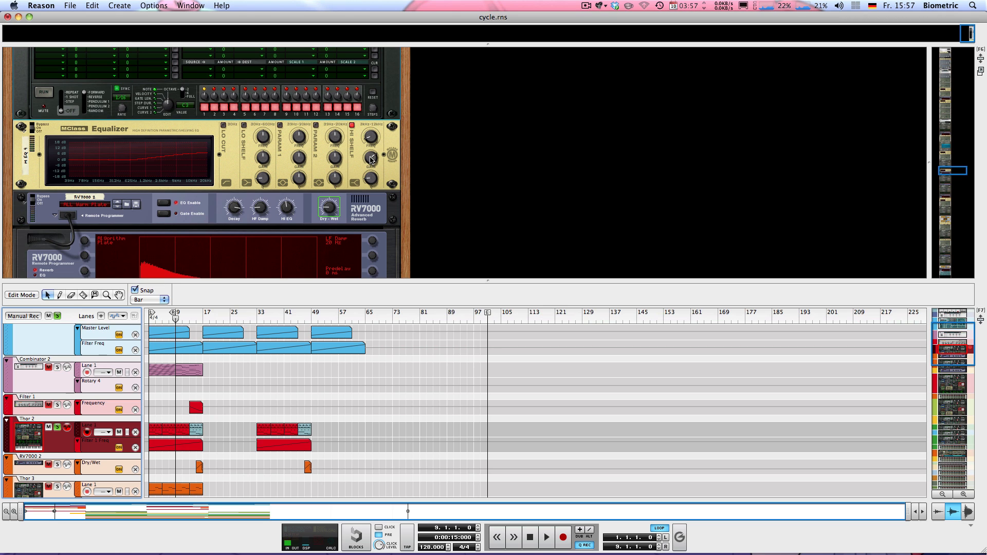
Bring the RV7000 reverb into view, solo Thor 2 again, and set the loop from bar 13 to bar 17.
{"action": "mouse_move", "coordinate": [371, 159]}
{"action": "scroll", "coordinate": [374, 164], "scroll_direction": "down", "scroll_amount": 3}
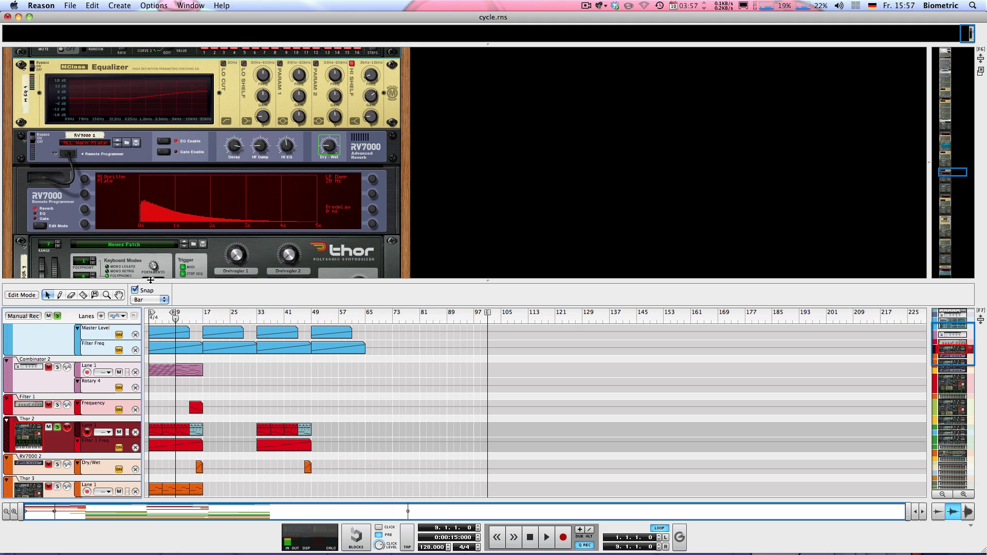
{"action": "left_click", "coordinate": [57, 315]}
{"action": "left_click", "coordinate": [193, 315]}
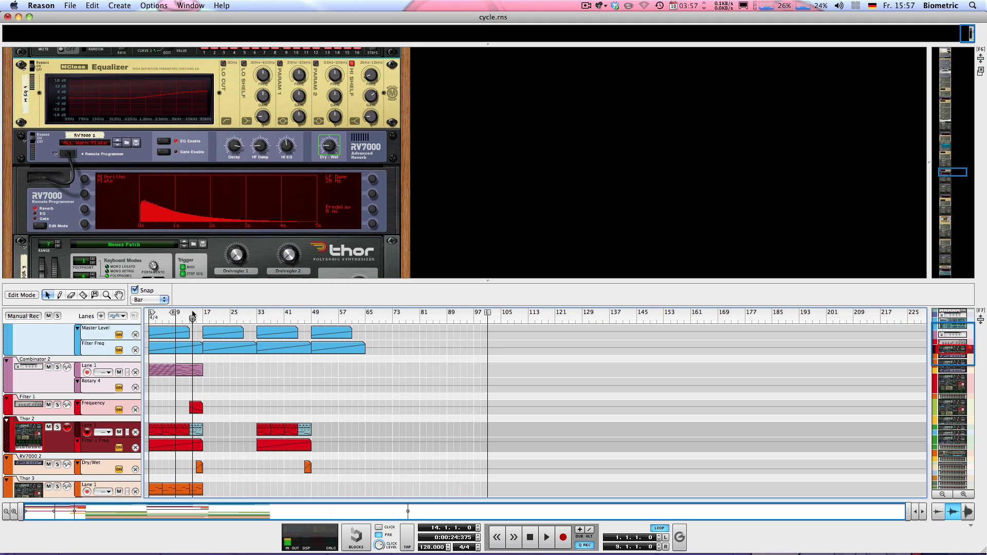
{"action": "left_click", "coordinate": [57, 428]}
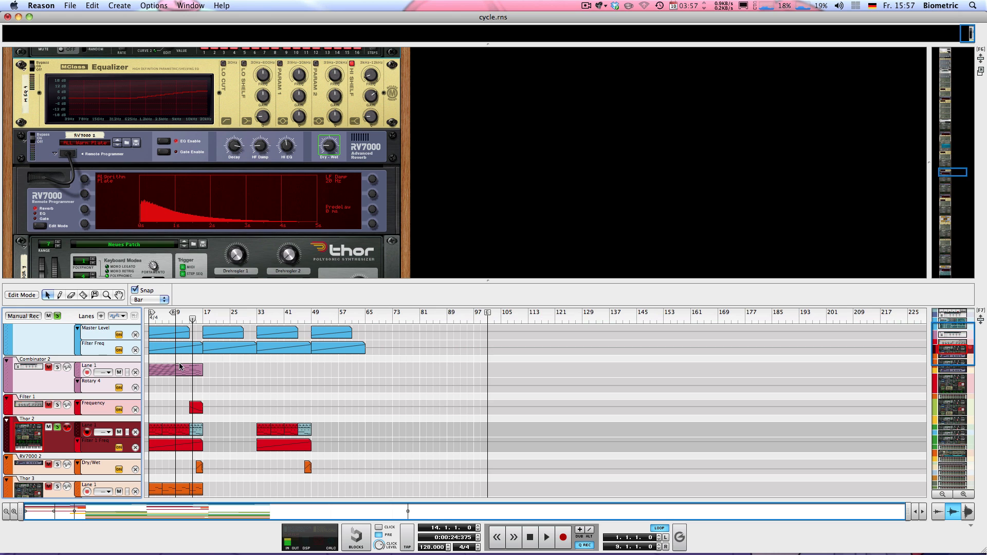
{"action": "left_click", "coordinate": [202, 314], "text": "alt"}
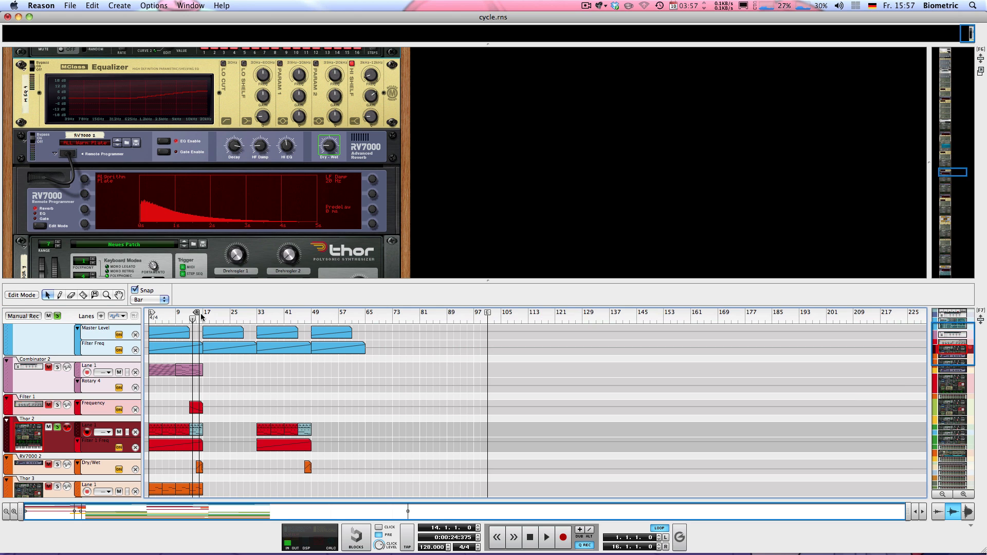
{"action": "left_click", "coordinate": [200, 316], "text": "alt"}
{"action": "left_click", "coordinate": [191, 315], "text": "super"}
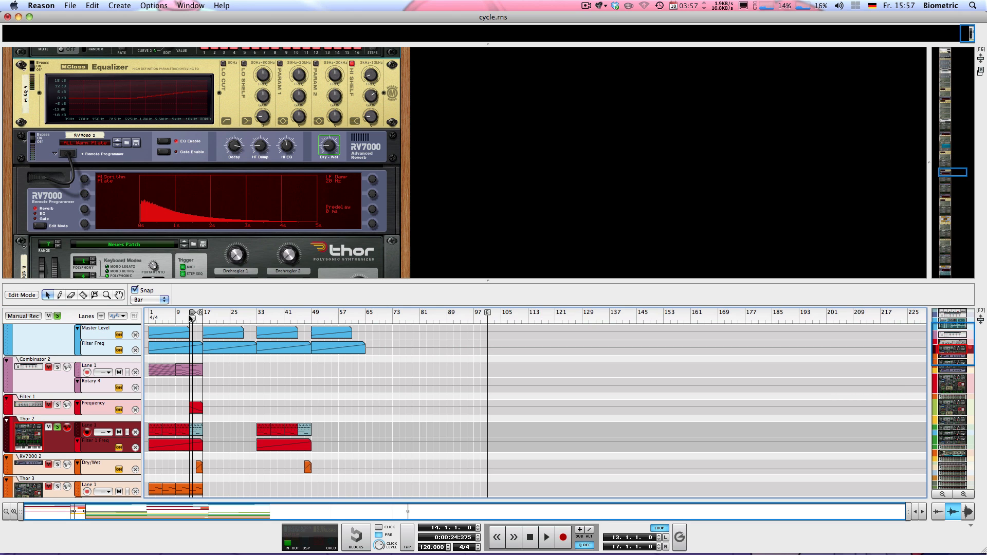
Switch off Thor 2's Filter 1 Freq automation and play from bar 13 with RV7000 2 also soloed.
{"action": "key", "text": "KP_2"}
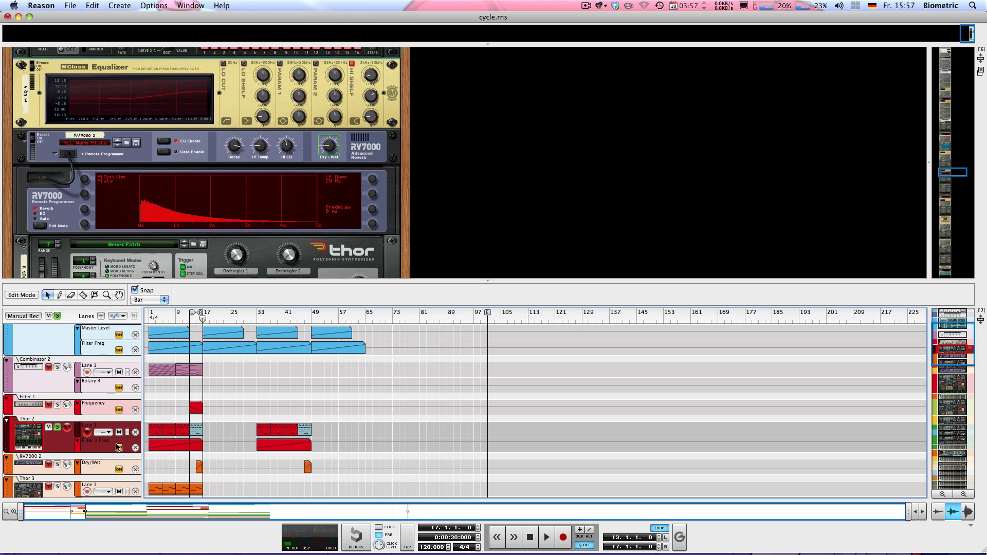
{"action": "left_click", "coordinate": [117, 445]}
{"action": "key", "text": "space"}
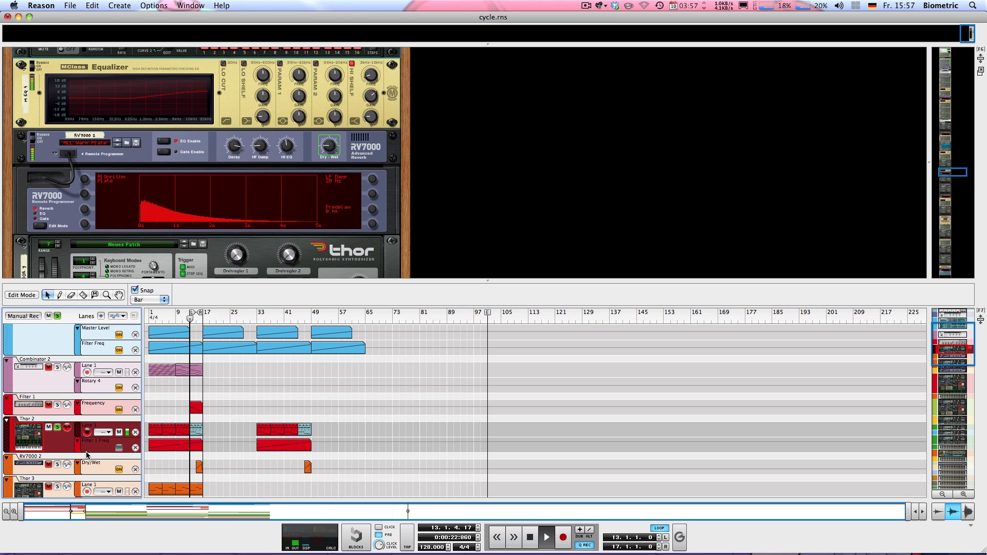
{"action": "left_click", "coordinate": [57, 465]}
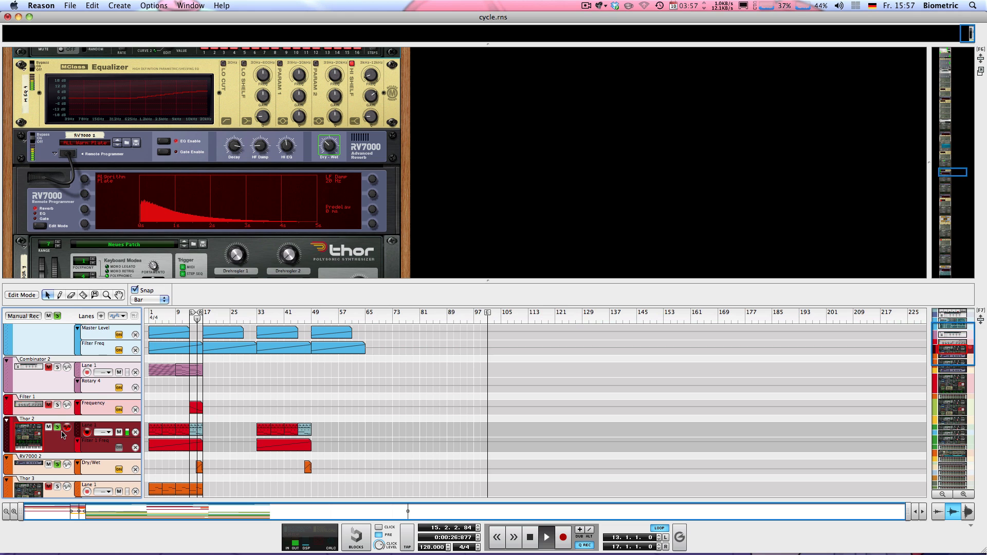
Stop playback, clear all solos, and move the loop start to bar 1.
{"action": "key", "text": "space"}
{"action": "left_click", "coordinate": [57, 316]}
{"action": "left_click", "coordinate": [150, 321], "text": "alt"}
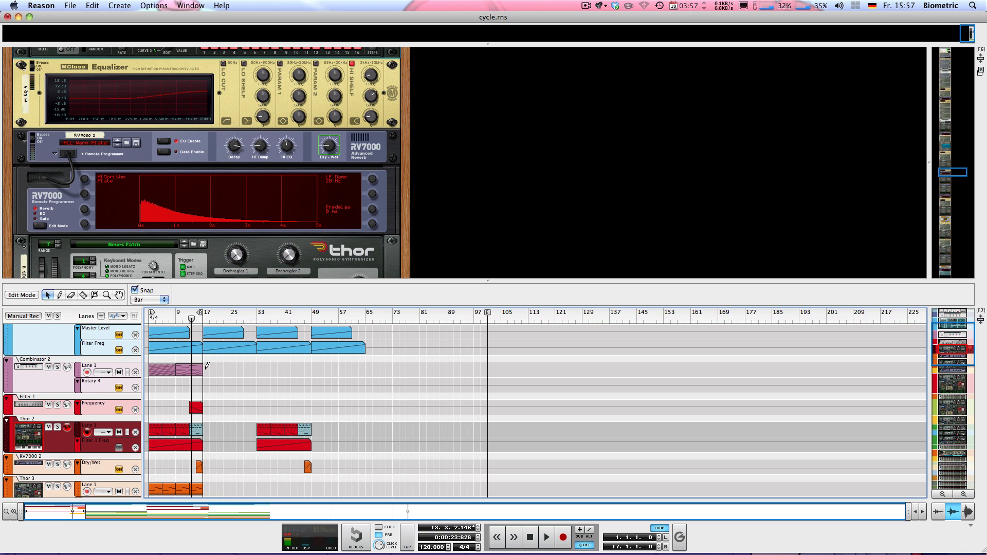
Examine the Dry/Wet automation clip of RV7000 2 from bar 15 to bar 17, and return to the wider arrangement.
{"action": "left_click", "coordinate": [25, 468]}
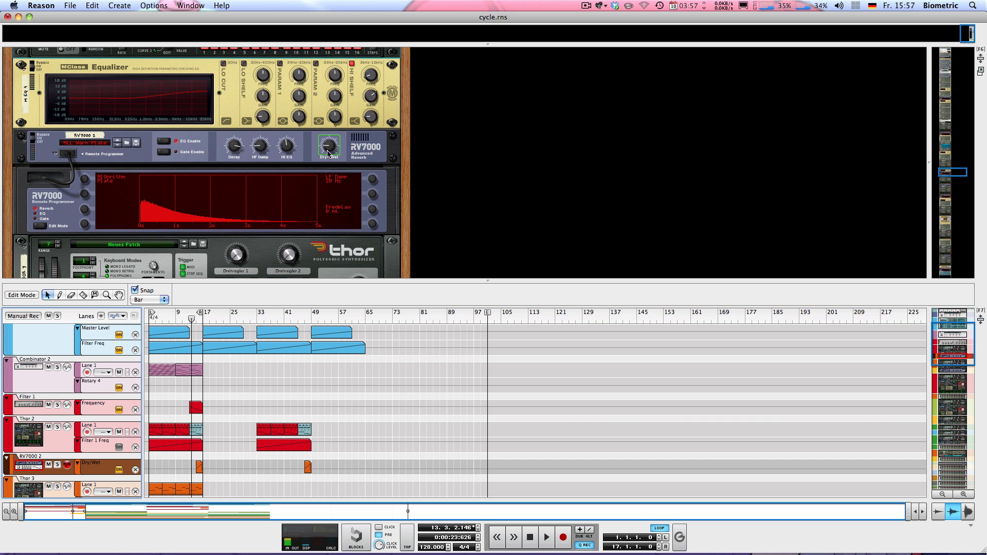
{"action": "mouse_move", "coordinate": [329, 150]}
{"action": "double_click", "coordinate": [200, 467]}
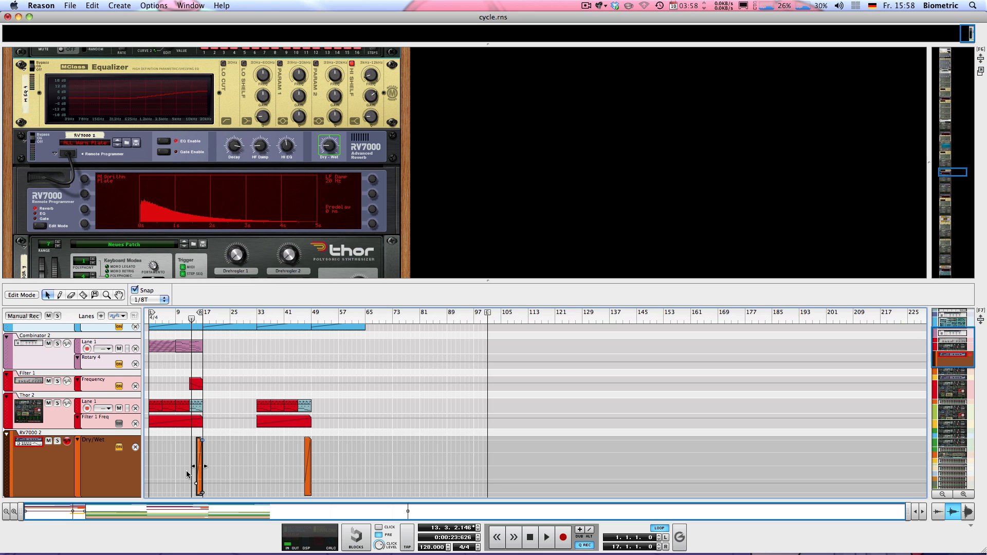
{"action": "scroll", "coordinate": [260, 477], "scroll_direction": "up", "scroll_amount": 5}
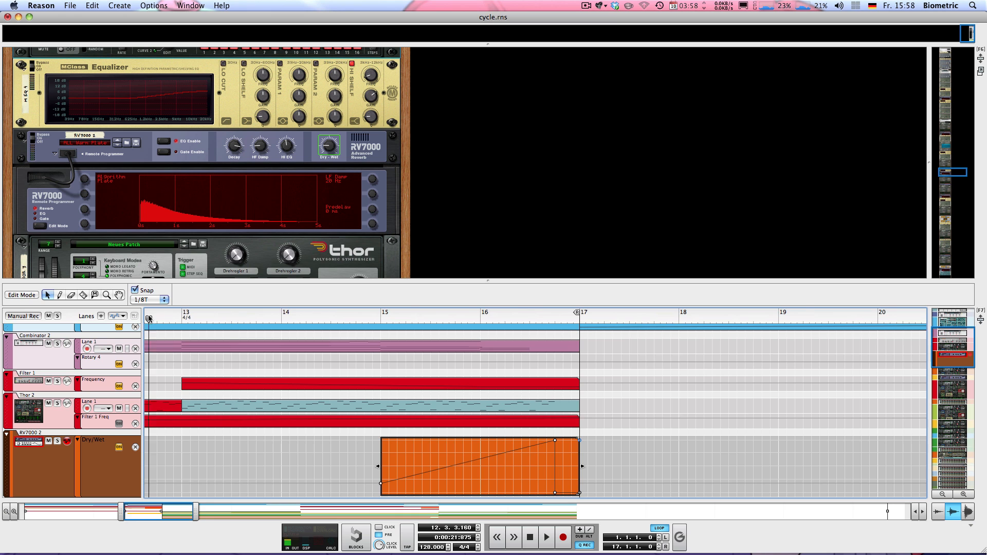
{"action": "scroll", "coordinate": [197, 365], "scroll_direction": "down", "scroll_amount": 1}
{"action": "left_click_drag", "start_coordinate": [155, 508], "coordinate": [136, 507]}
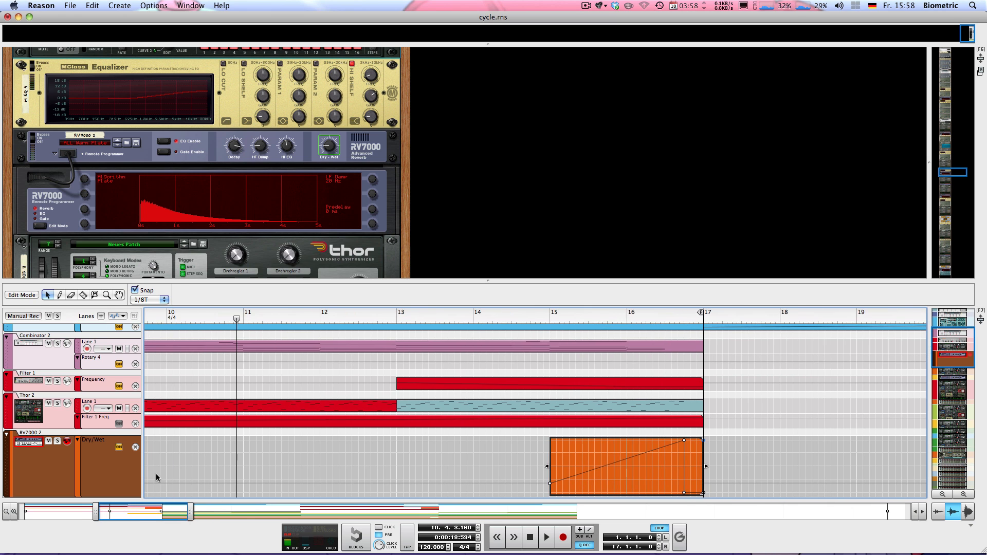
{"action": "key", "text": "h"}
{"action": "key", "text": "h"}
{"action": "key", "text": "h"}
{"action": "key", "text": "h"}
{"action": "key", "text": "Escape"}
{"action": "scroll", "coordinate": [303, 379], "scroll_direction": "down", "scroll_amount": 3}
{"action": "scroll", "coordinate": [302, 379], "scroll_direction": "left", "scroll_amount": 2}
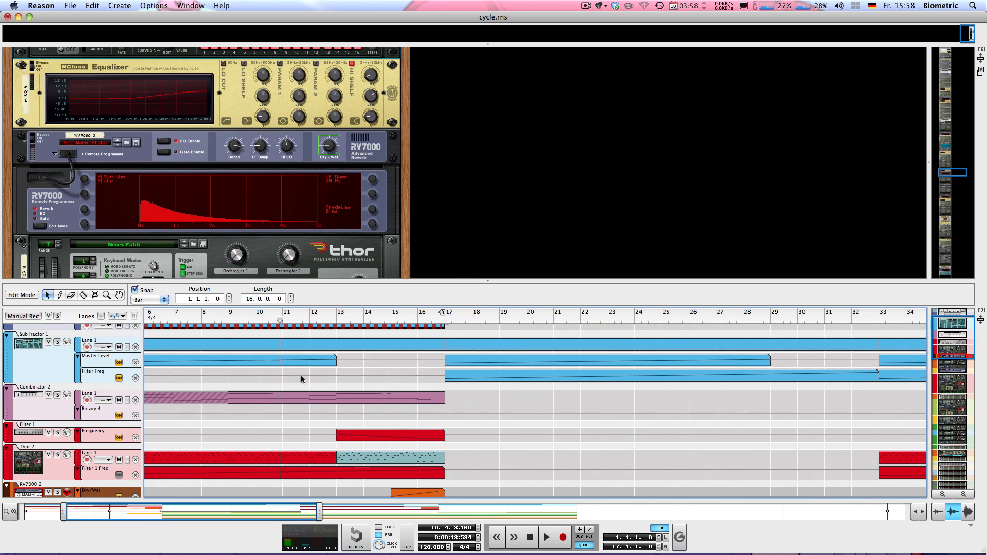
Play the full mix from bar 13 past bar 17 with the loop switched off.
{"action": "left_click", "coordinate": [295, 329]}
{"action": "key", "text": "KP_0"}
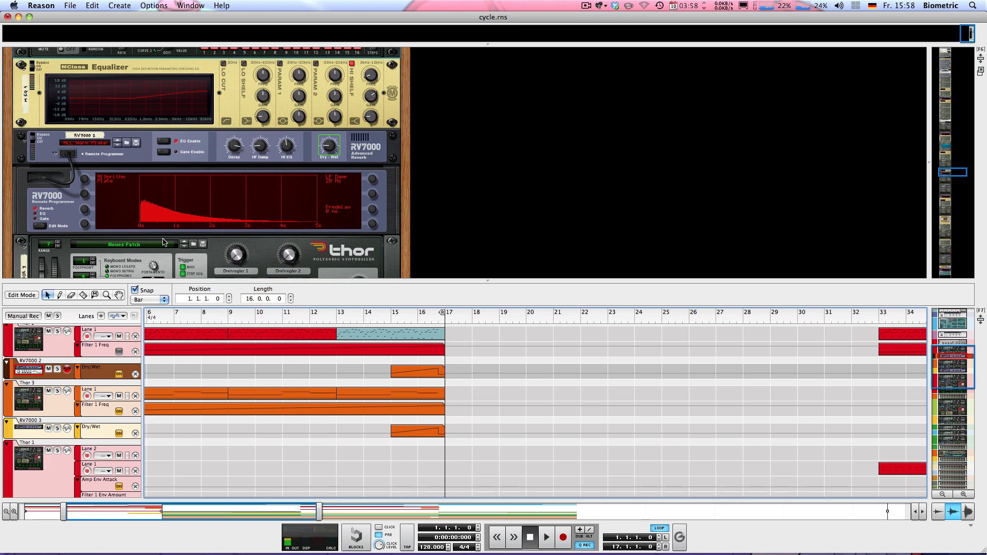
{"action": "key", "text": "space"}
{"action": "left_click", "coordinate": [348, 314]}
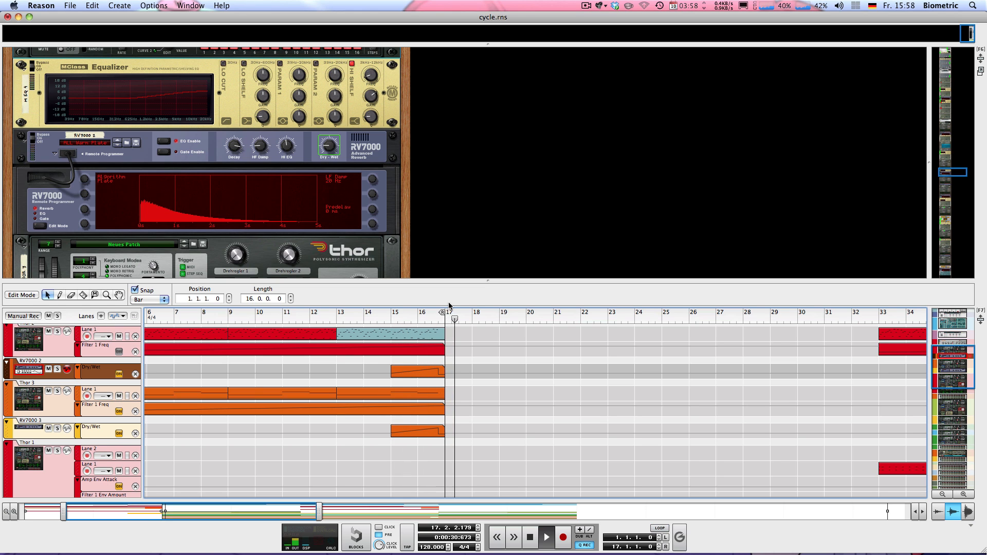
{"action": "key", "text": "space"}
Move the song position to bar 13 and select the Thor 4 track.
{"action": "scroll", "coordinate": [384, 384], "scroll_direction": "down", "scroll_amount": 3}
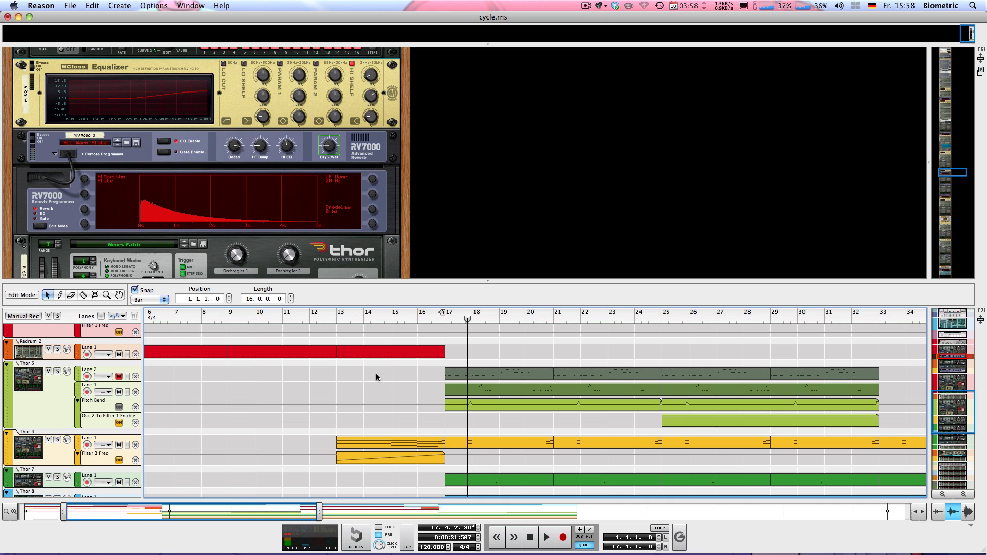
{"action": "left_click", "coordinate": [339, 321]}
{"action": "left_click", "coordinate": [99, 444]}
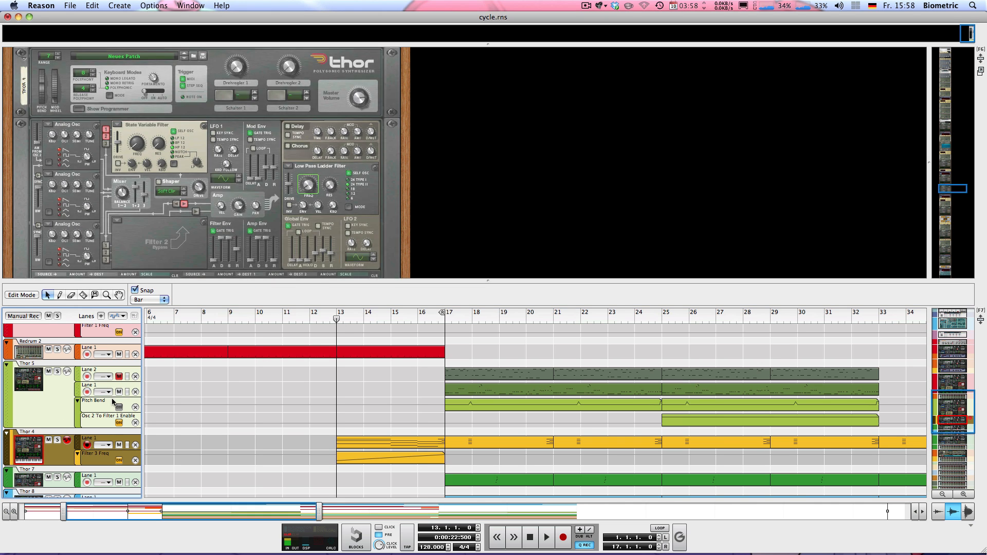
Set the song position to bar 9 and open Thor 2's note clip there in an enlarged sequencer.
{"action": "scroll", "coordinate": [216, 408], "scroll_direction": "up", "scroll_amount": 5}
{"action": "scroll", "coordinate": [206, 406], "scroll_direction": "up", "scroll_amount": 2}
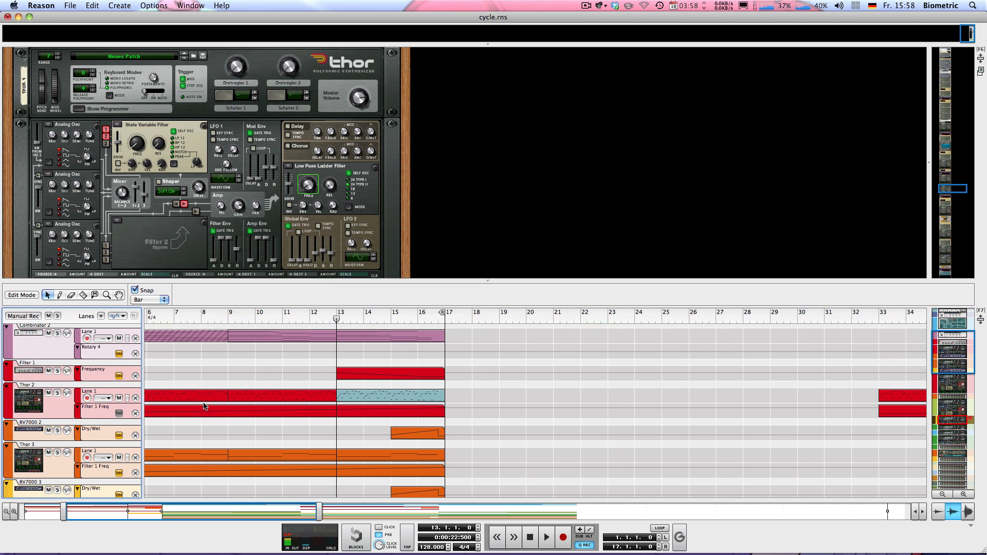
{"action": "left_click", "coordinate": [59, 409]}
{"action": "left_click", "coordinate": [320, 401]}
{"action": "left_click", "coordinate": [227, 319]}
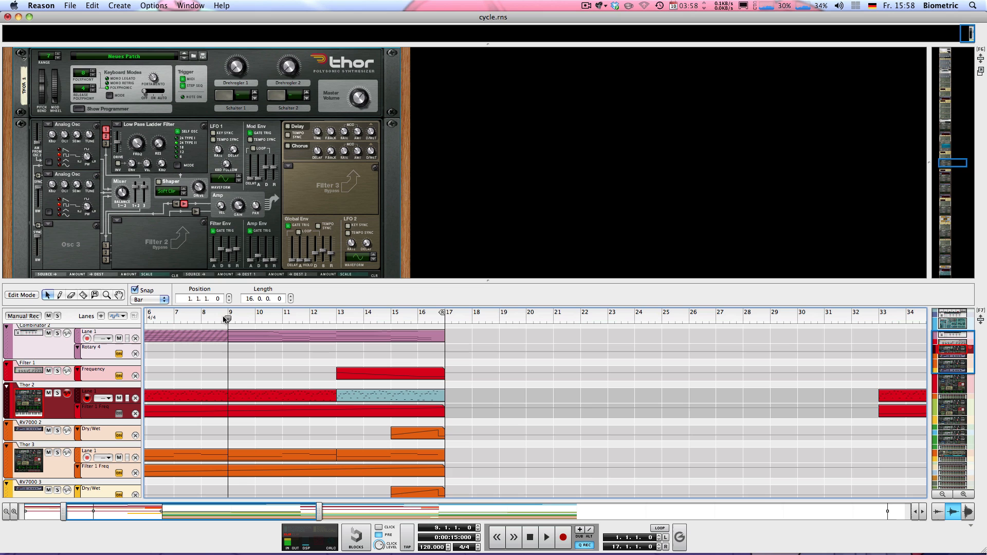
{"action": "double_click", "coordinate": [247, 397]}
{"action": "left_click_drag", "start_coordinate": [374, 278], "coordinate": [374, 100]}
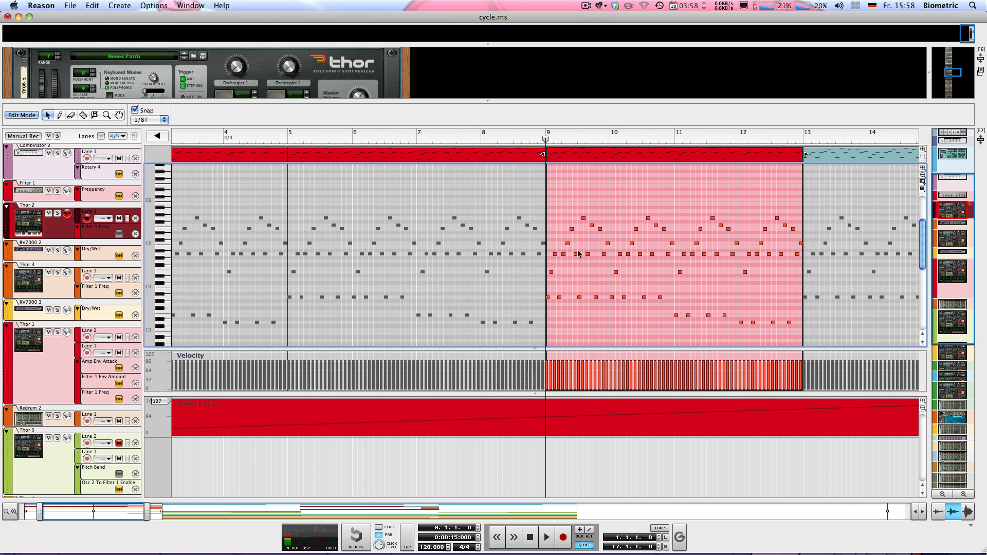
Solo Thor 2 and activate a loop from bar 9 to bar 13.
{"action": "left_click", "coordinate": [57, 214]}
{"action": "key", "text": "super+1"}
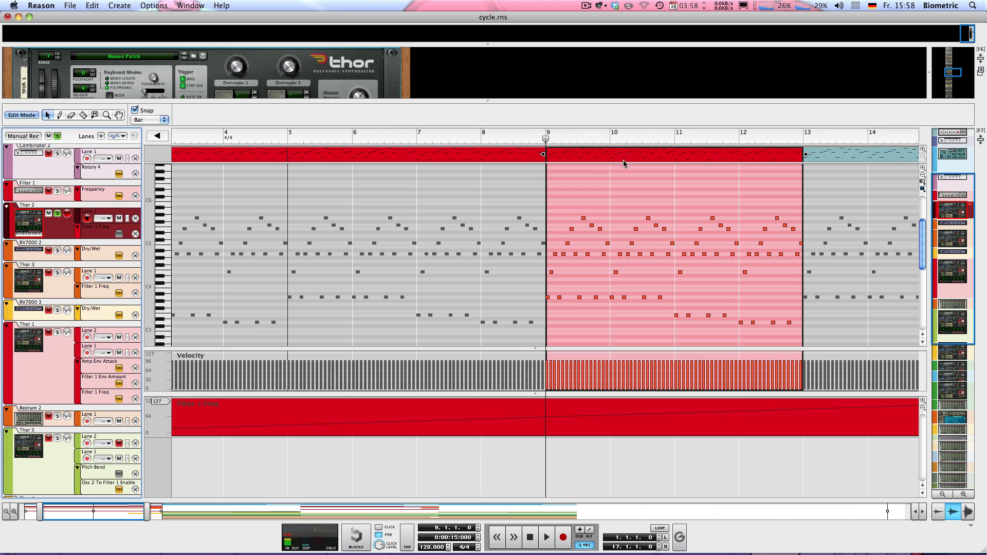
{"action": "left_click", "coordinate": [547, 136], "text": "super"}
{"action": "left_click", "coordinate": [800, 133], "text": "alt"}
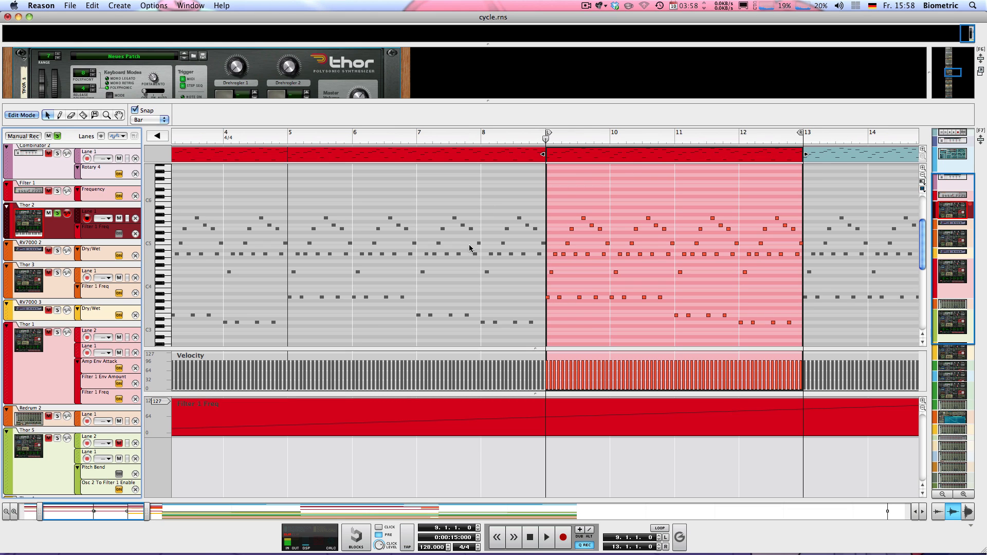
{"action": "key", "text": "l"}
Play the soloed Thor 2 notes from bar 9, clear the solo, and leave the note editor.
{"action": "key", "text": "space"}
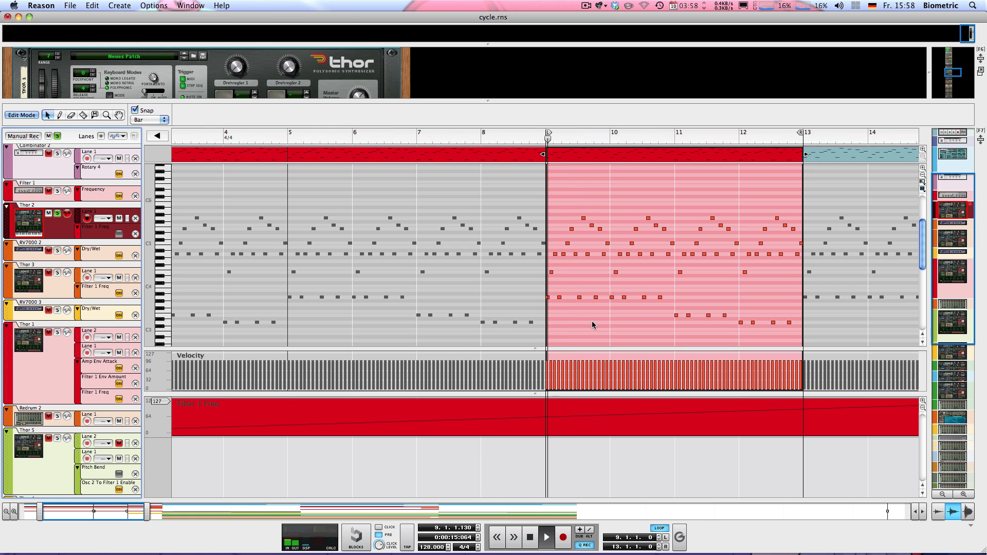
{"action": "key", "text": "space"}
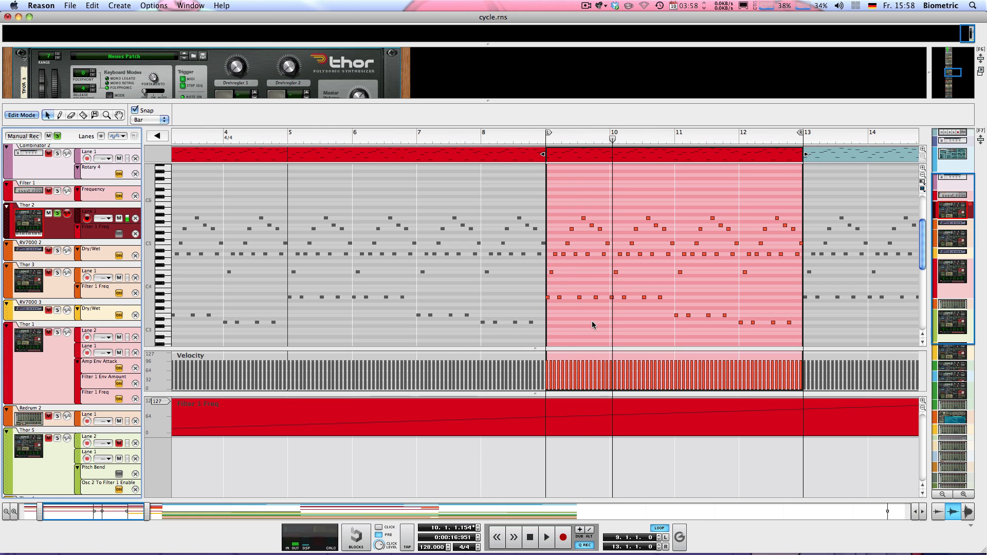
{"action": "key", "text": "KP_0"}
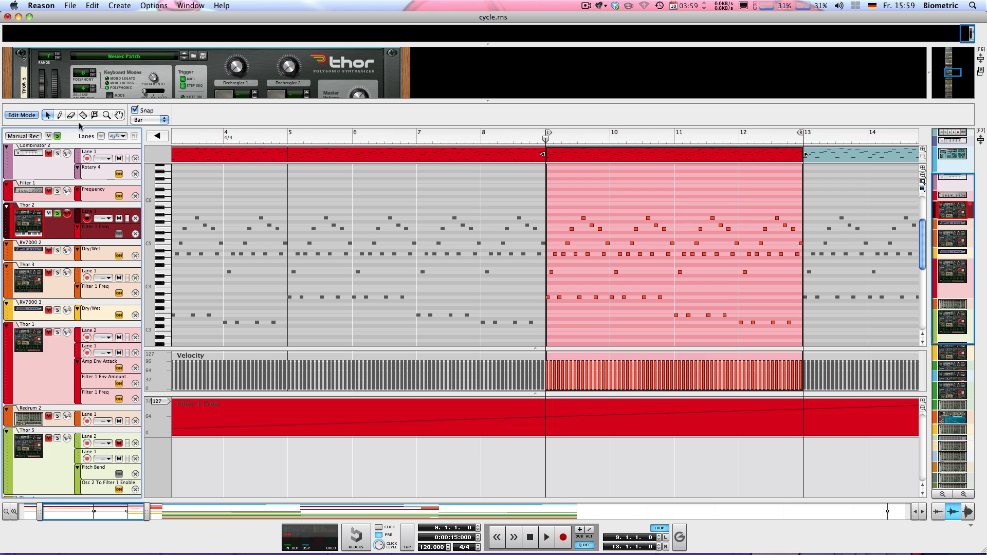
{"action": "left_click", "coordinate": [58, 137]}
{"action": "left_click", "coordinate": [23, 115]}
Solo Thor 4, play its part from bar 13 to bar 17, and clear the solo.
{"action": "scroll", "coordinate": [240, 329], "scroll_direction": "down", "scroll_amount": 3}
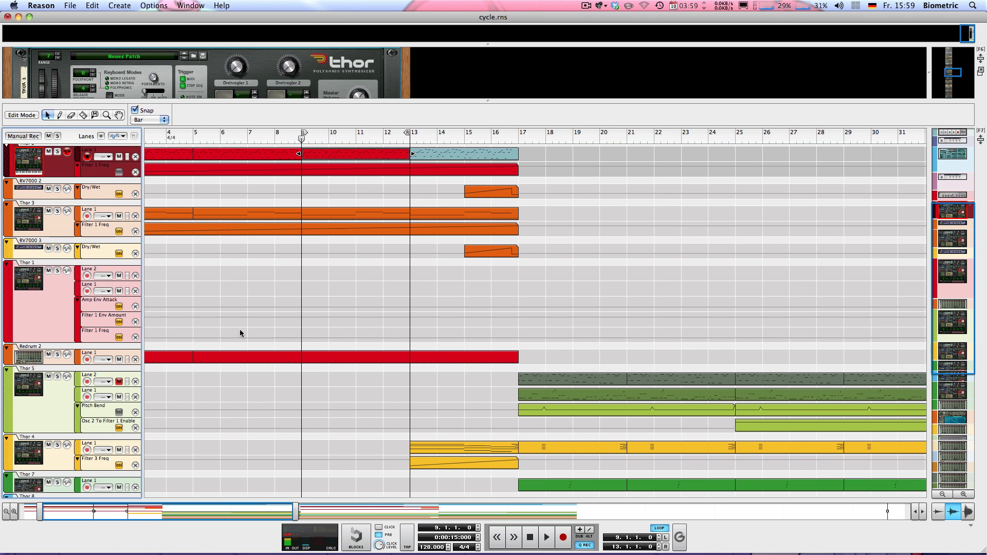
{"action": "left_click", "coordinate": [37, 458]}
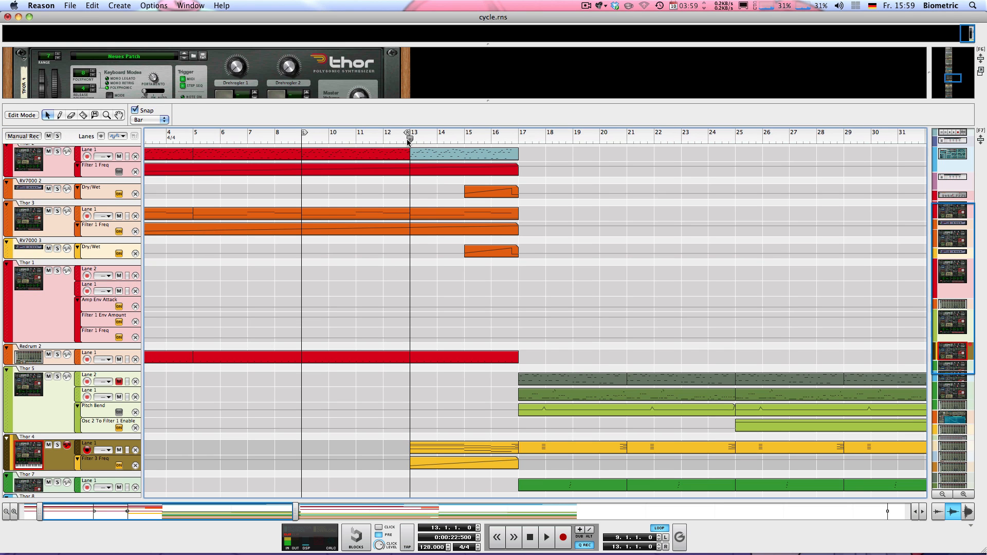
{"action": "key", "text": "KP_2"}
{"action": "left_click", "coordinate": [57, 445]}
{"action": "key", "text": "space"}
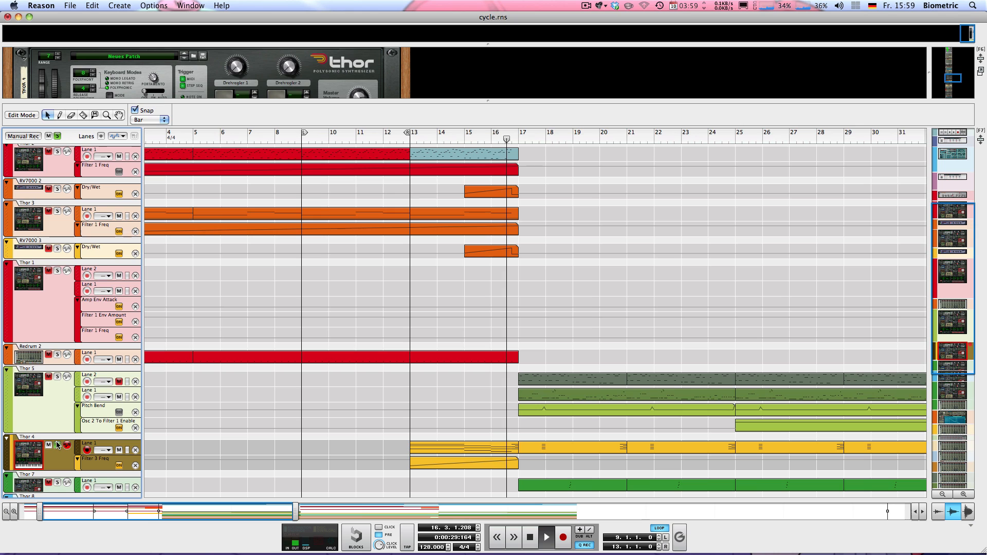
{"action": "key", "text": "space"}
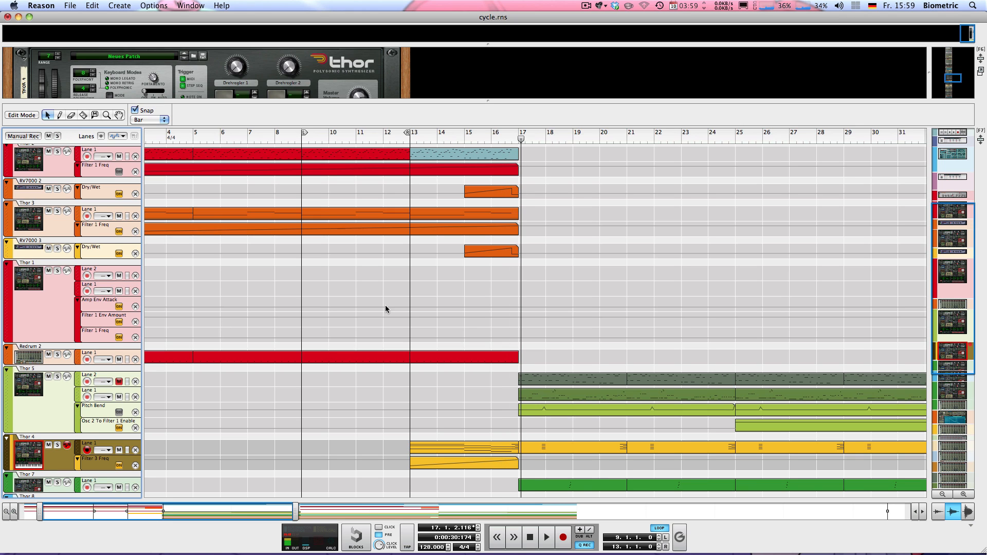
Return the song position to bar 1 and select the Thor 2 track.
{"action": "scroll", "coordinate": [422, 293], "scroll_direction": "down", "scroll_amount": 5}
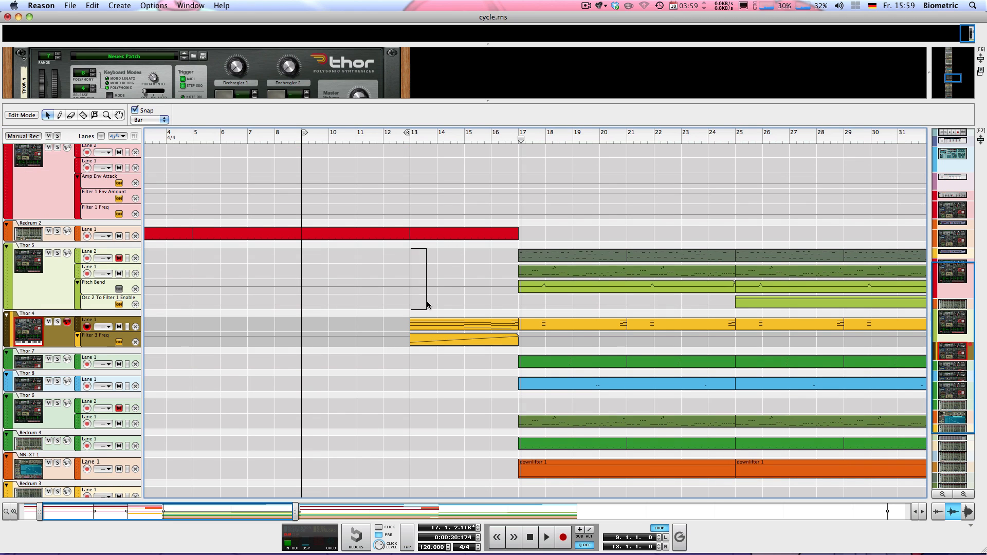
{"action": "scroll", "coordinate": [434, 301], "scroll_direction": "up", "scroll_amount": 3}
{"action": "key", "text": "KP_0"}
{"action": "scroll", "coordinate": [302, 265], "scroll_direction": "up", "scroll_amount": 8}
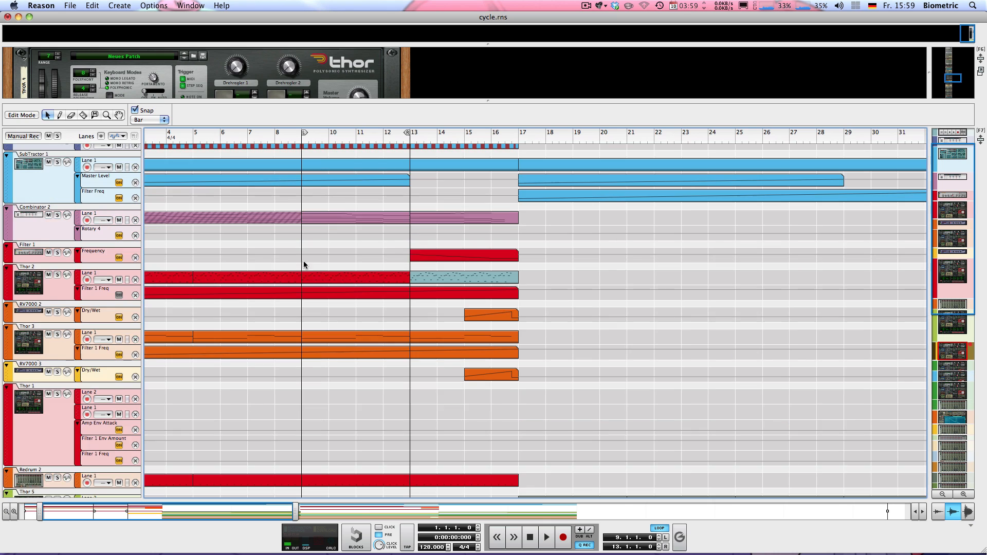
{"action": "left_click_drag", "start_coordinate": [135, 515], "coordinate": [116, 512]}
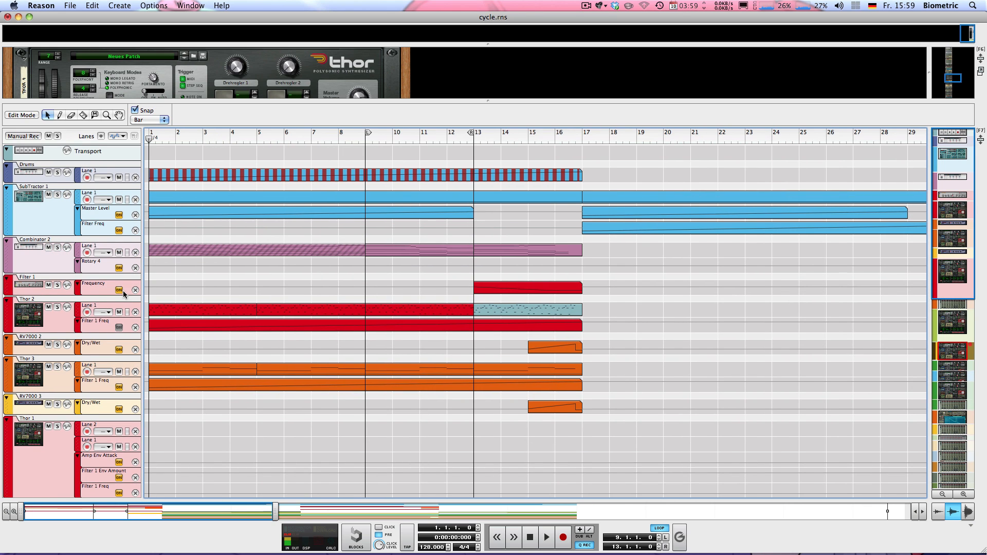
{"action": "left_click", "coordinate": [32, 313]}
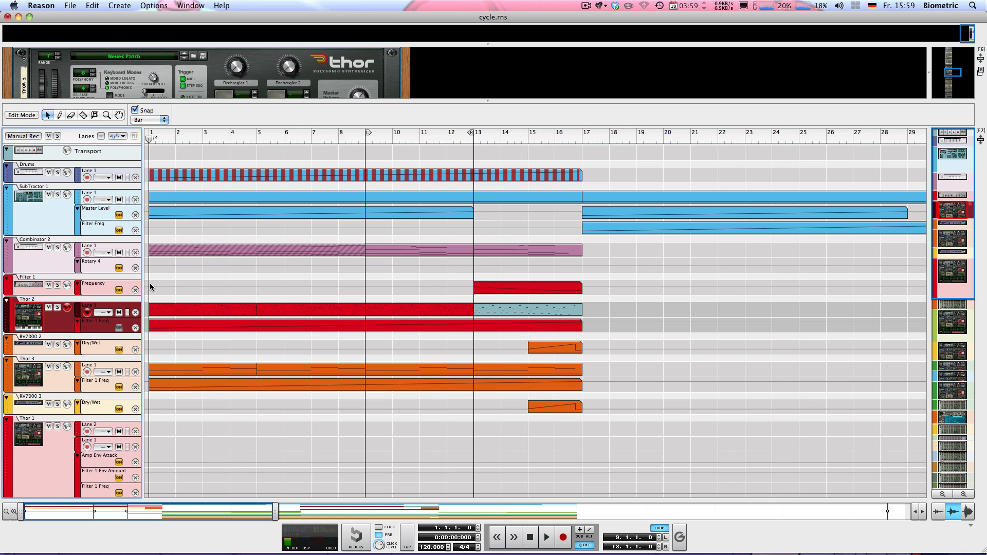
Move the song position to the loop start at bar 9.
{"action": "mouse_move", "coordinate": [150, 284]}
{"action": "left_mouse_down"}
{"action": "mouse_move", "coordinate": [301, 306]}
{"action": "mouse_move", "coordinate": [310, 294]}
{"action": "mouse_move", "coordinate": [152, 292]}
{"action": "left_mouse_up"}
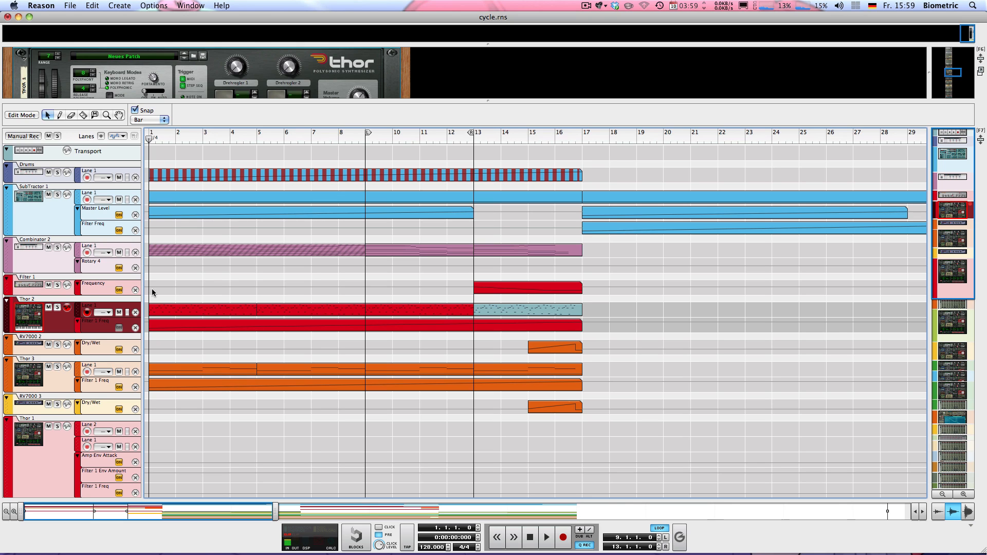
{"action": "left_click_drag", "start_coordinate": [153, 289], "coordinate": [360, 293]}
{"action": "key", "text": "KP_1"}
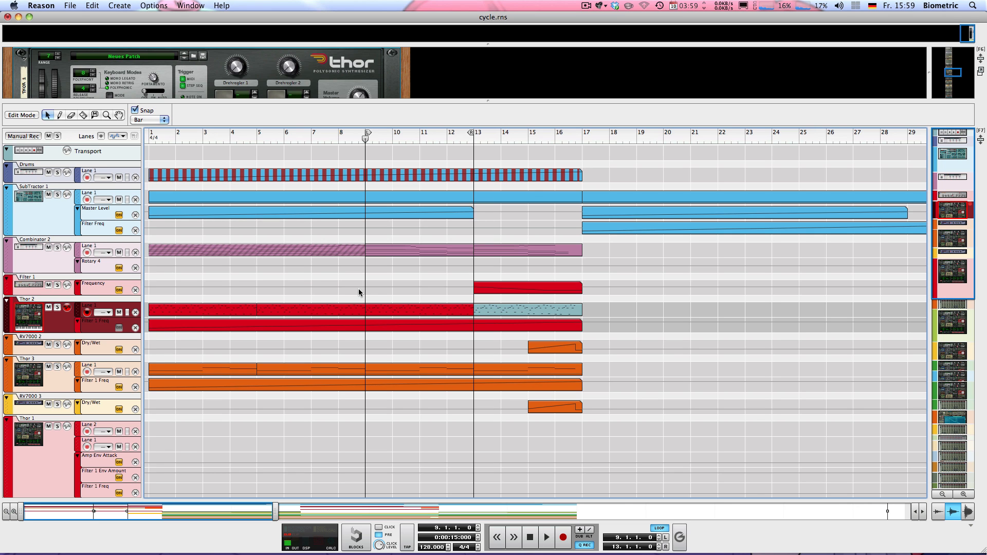